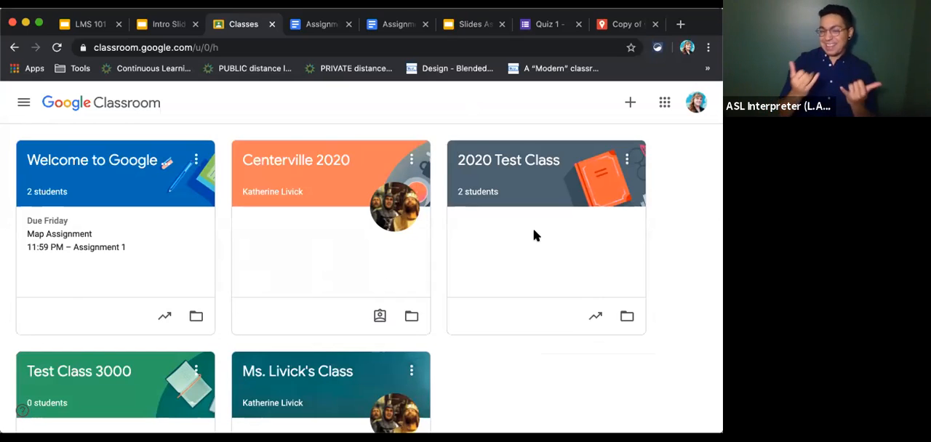
Examine the main navigation entries for teaching and enrolled classes, to-review work, archived classes and settings.
left_click(24, 104)
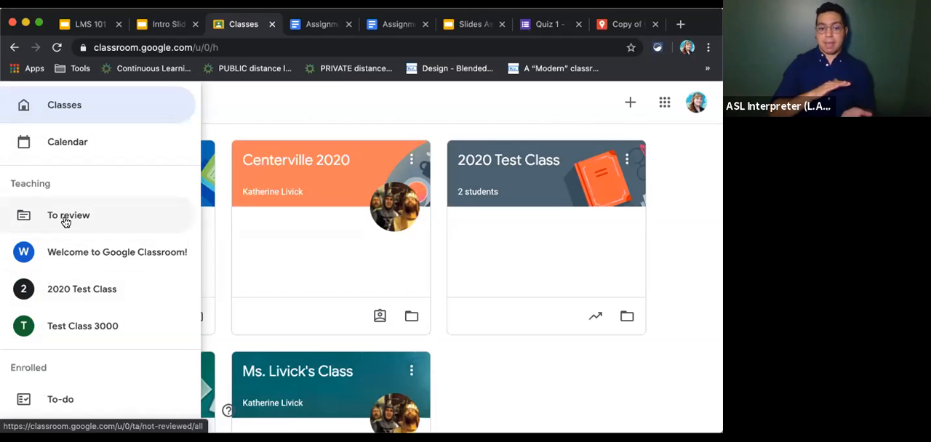
scroll(64, 221, "down", 3)
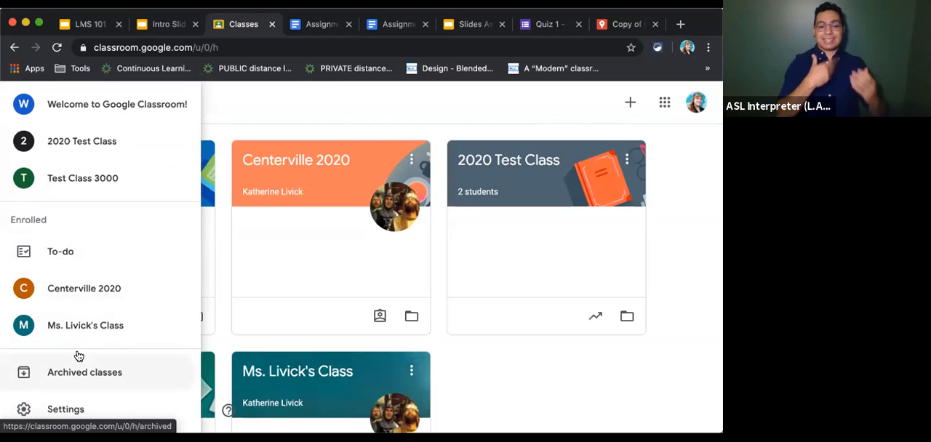
scroll(79, 355, "down", 1)
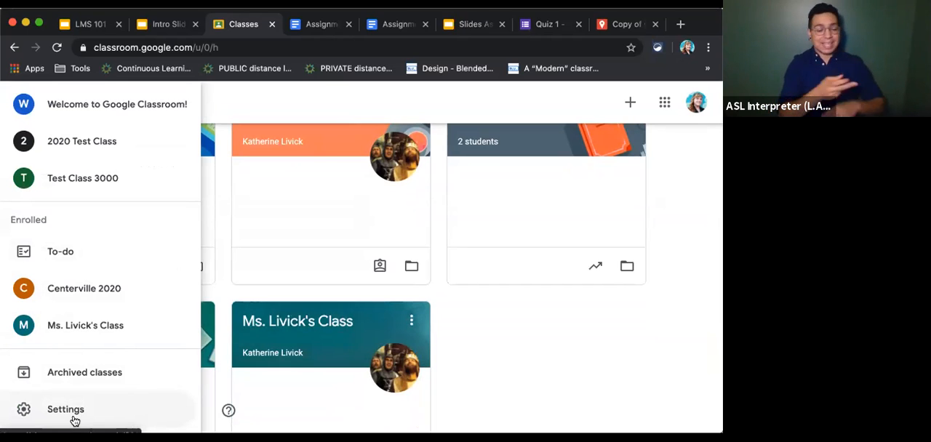
left_click(477, 342)
scroll(476, 342, "up", 2)
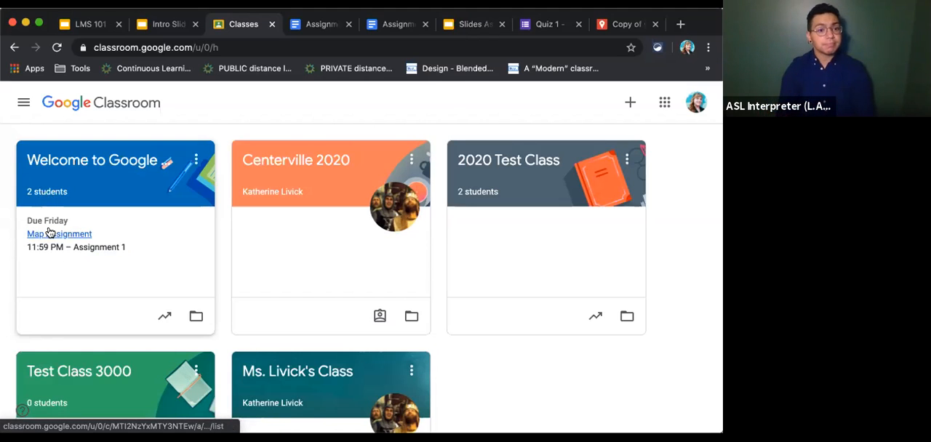
Move the Welcome to Google Classroom! class card to the end of the class list.
left_click(195, 161)
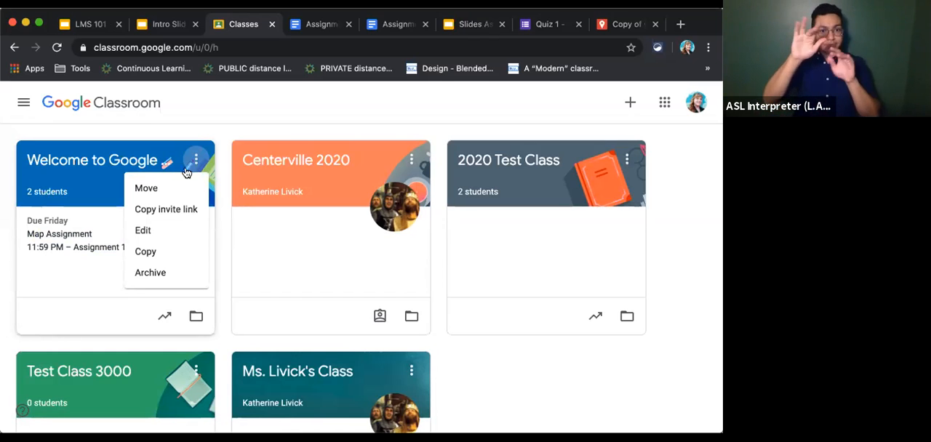
left_click(151, 188)
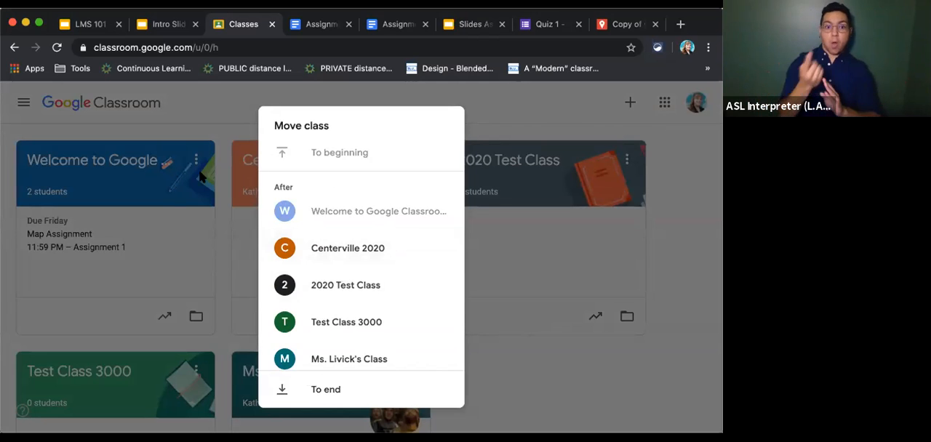
left_click(320, 391)
scroll(503, 378, "down", 3)
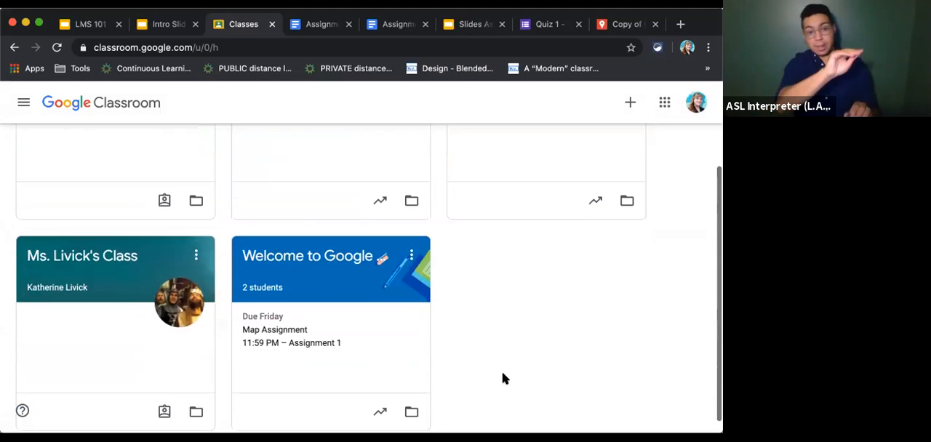
Move the Welcome to Google Classroom! class card back to the beginning of the class list.
left_click(411, 254)
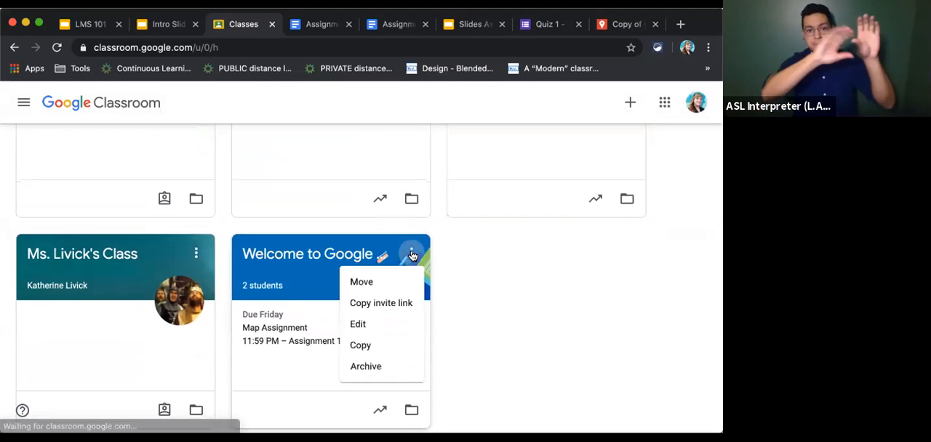
left_click(383, 289)
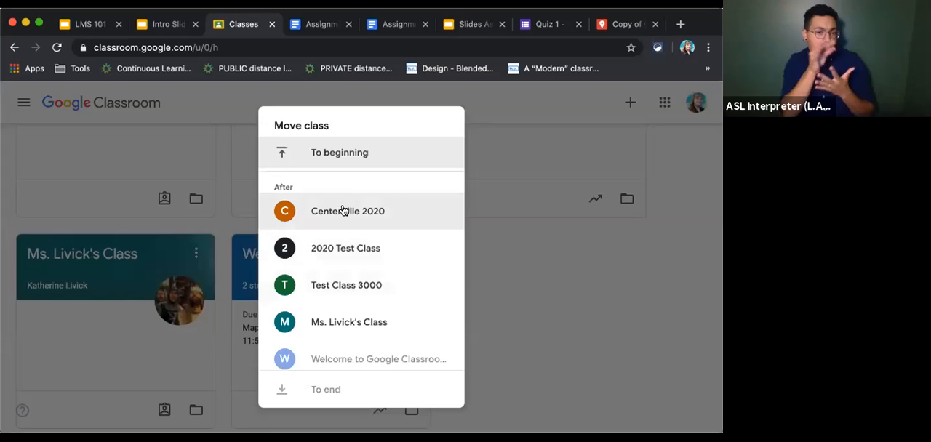
left_click(331, 152)
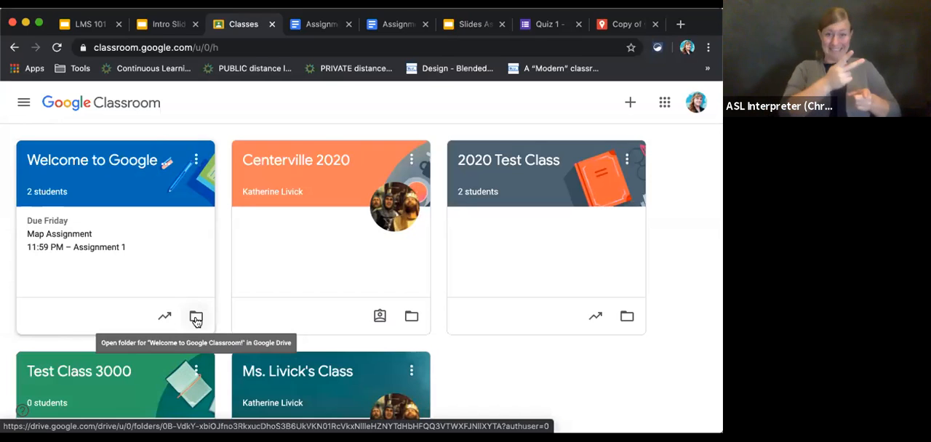
View the Welcome to Google Classroom! folder in Google Drive and browse its parent Classroom folder, 2019Test and Assignment Number The First.
left_click(195, 318)
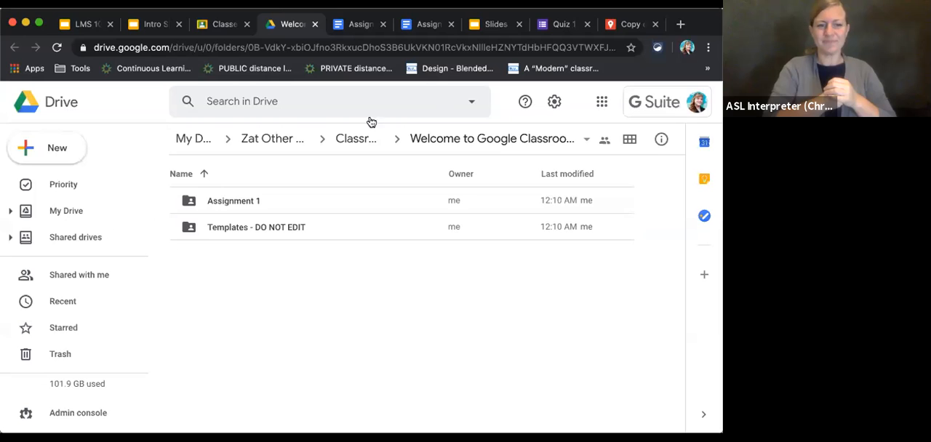
left_click(338, 139)
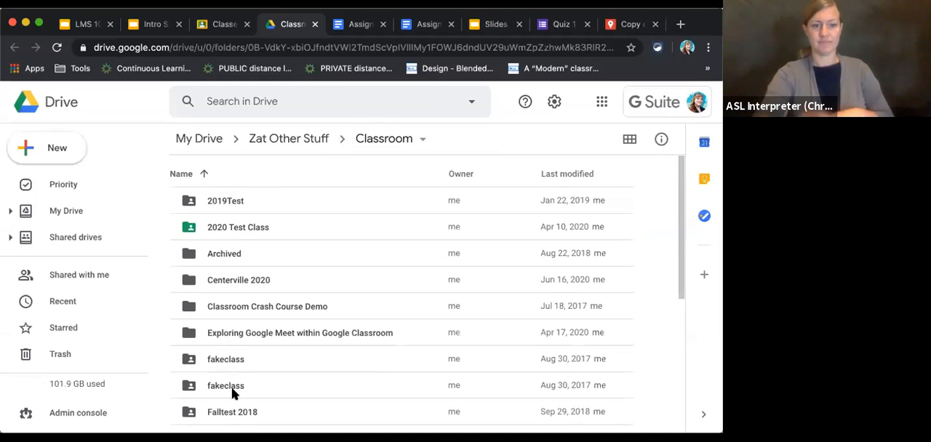
double_click(225, 200)
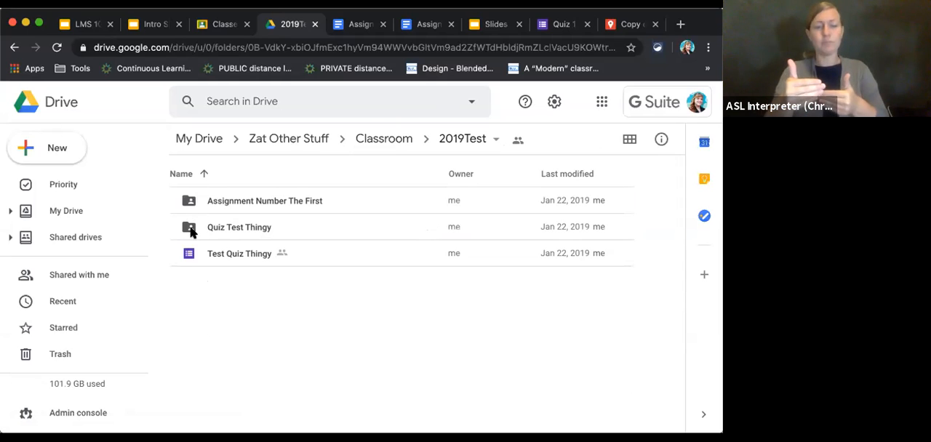
double_click(188, 201)
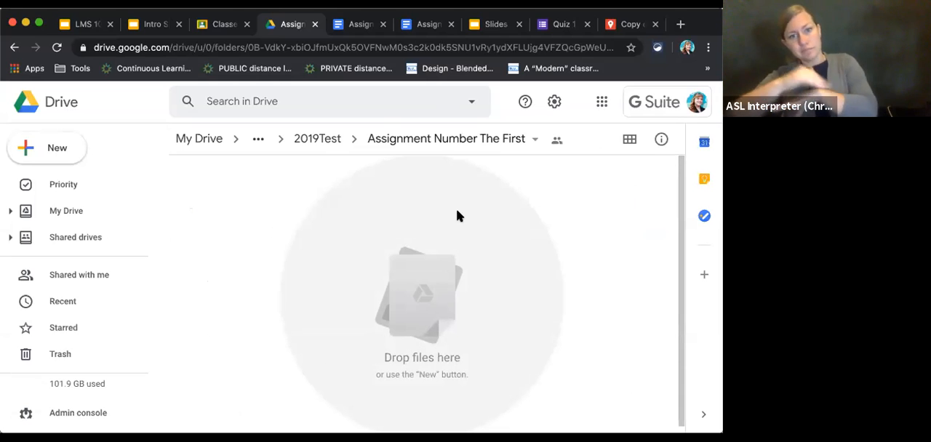
left_click(314, 25)
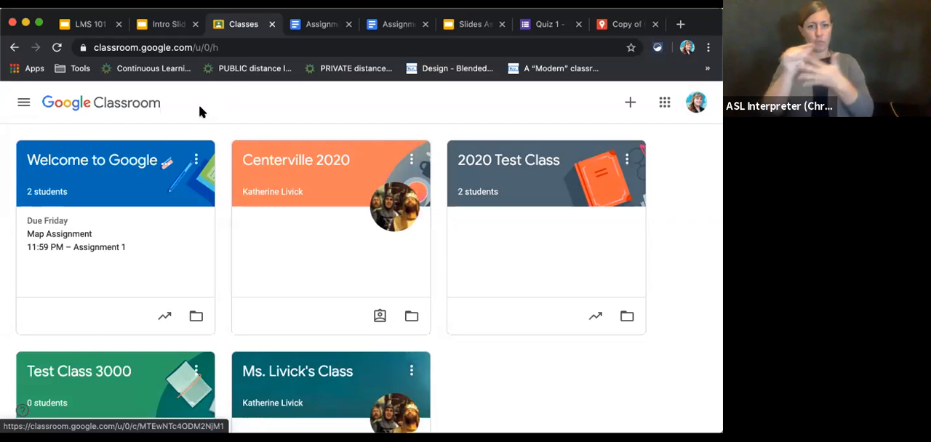
Open the Welcome to Google Classroom! class.
left_click(189, 158)
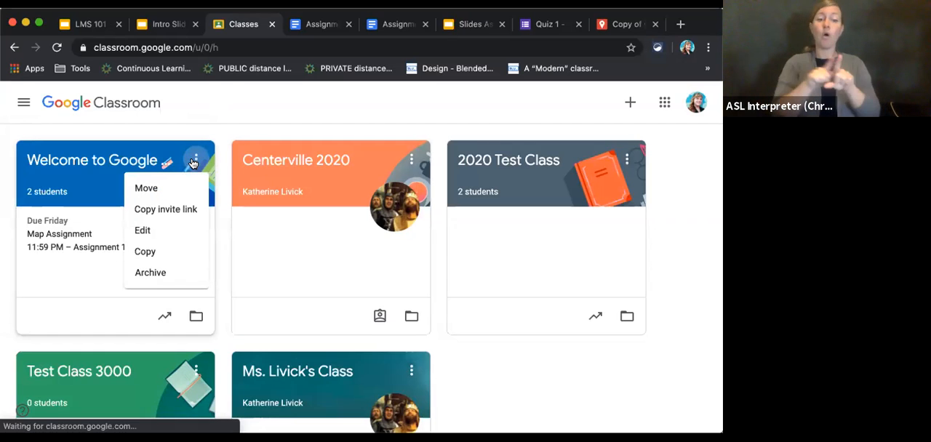
left_click(125, 160)
left_click(125, 160)
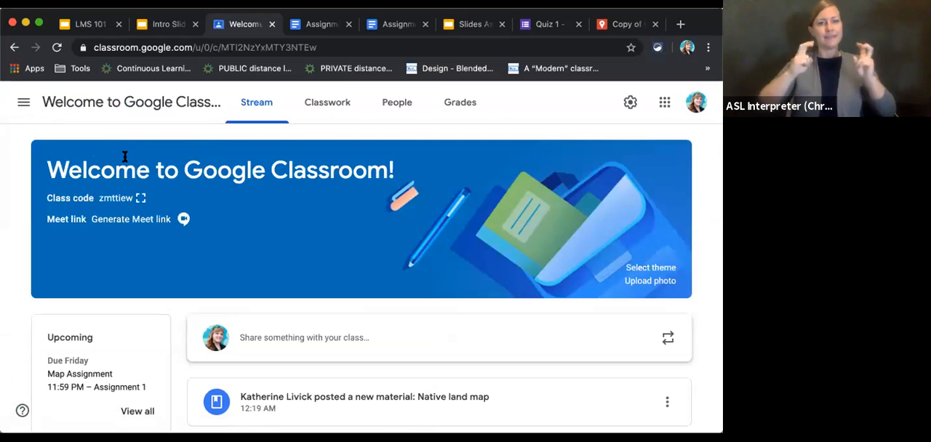
Browse the General themes for the class header without choosing one, and return to the class list.
left_click(657, 269)
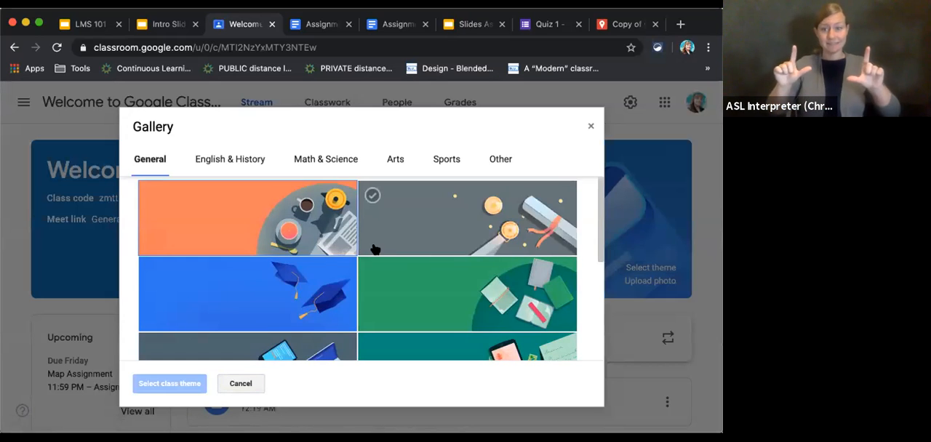
scroll(373, 251, "down", 4)
scroll(373, 251, "up", 4)
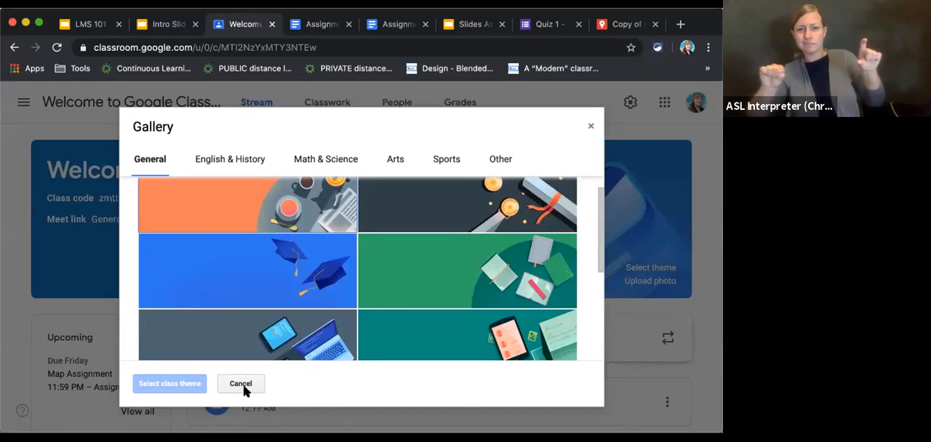
left_click(242, 386)
left_click(25, 103)
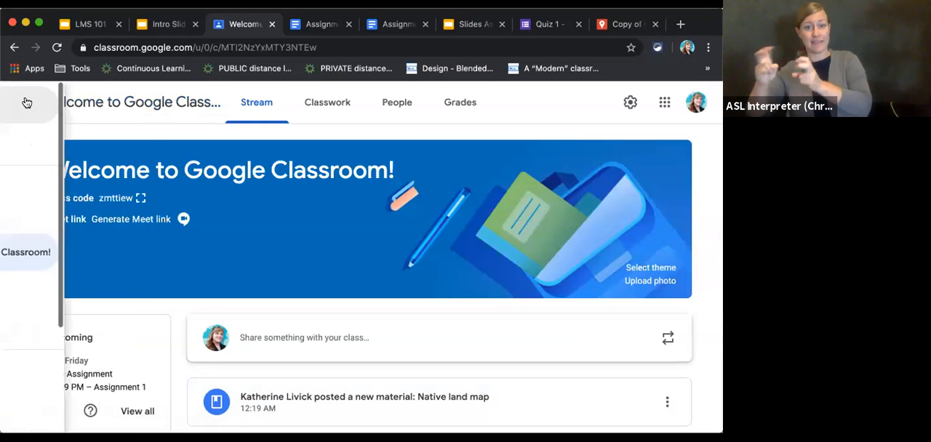
left_click(64, 103)
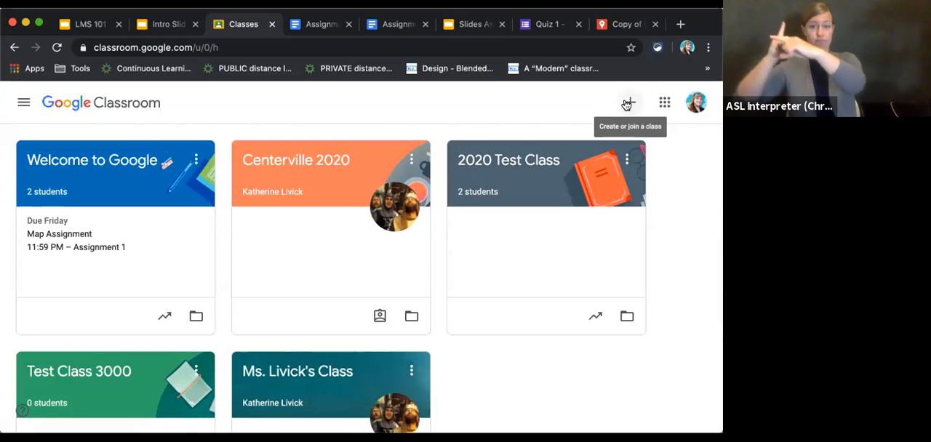
Review the Welcome to Google Classroom! class settings, covering class details, invite codes, and stream and guardian options.
left_click(96, 163)
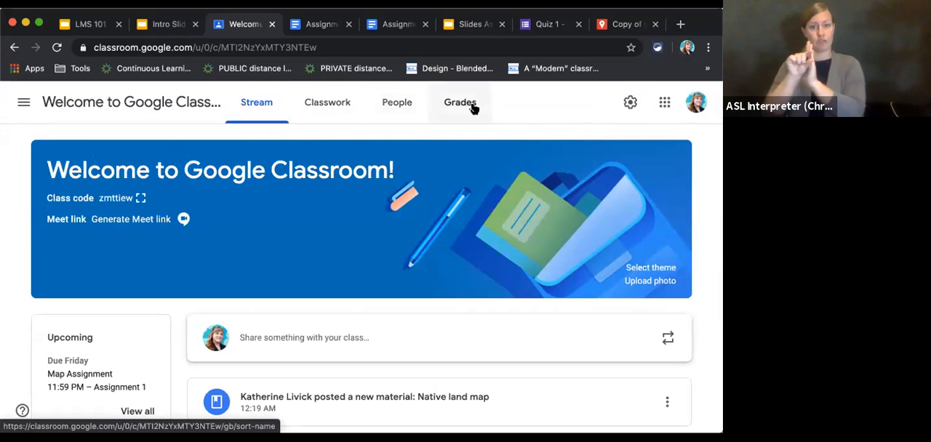
left_click(630, 106)
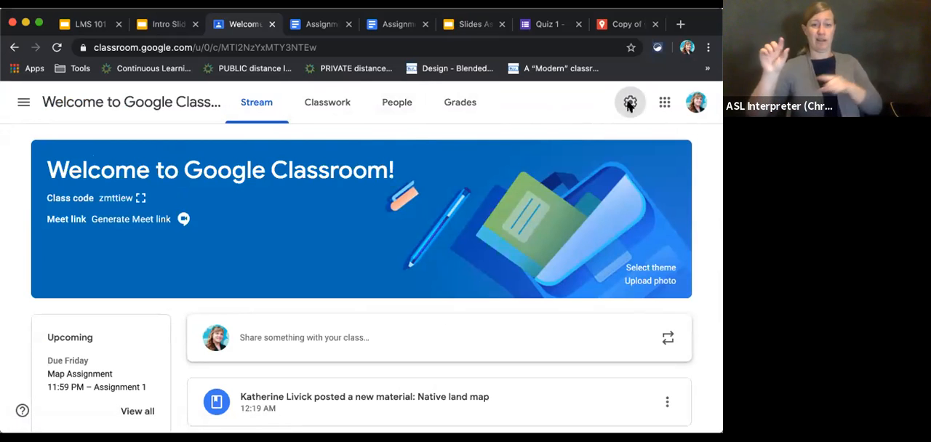
scroll(286, 306, "down", 5)
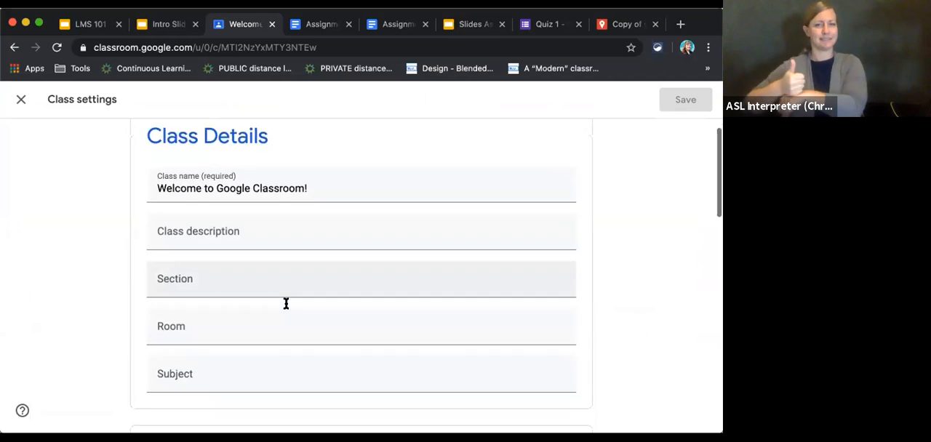
scroll(284, 307, "down", 2)
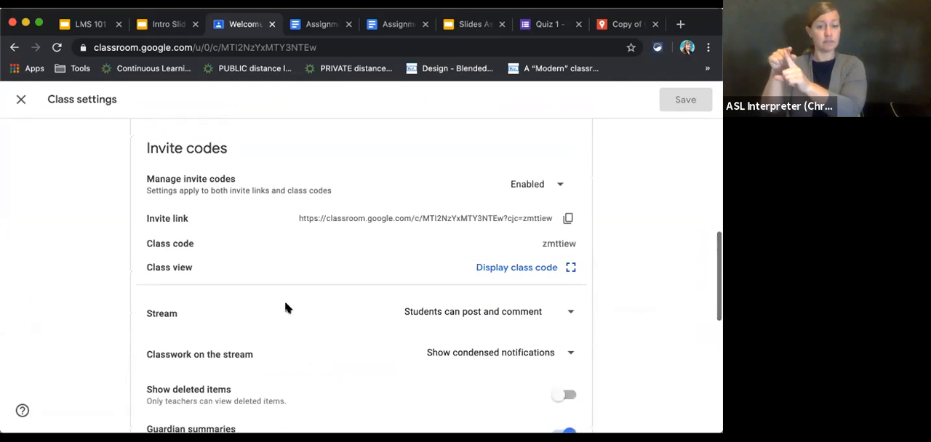
scroll(284, 374, "down", 2)
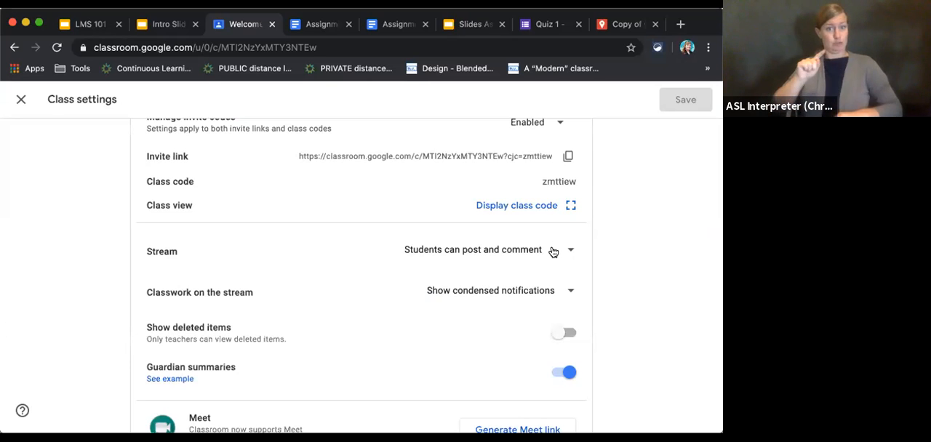
scroll(337, 397, "down", 2)
scroll(336, 396, "up", 3)
left_click(20, 102)
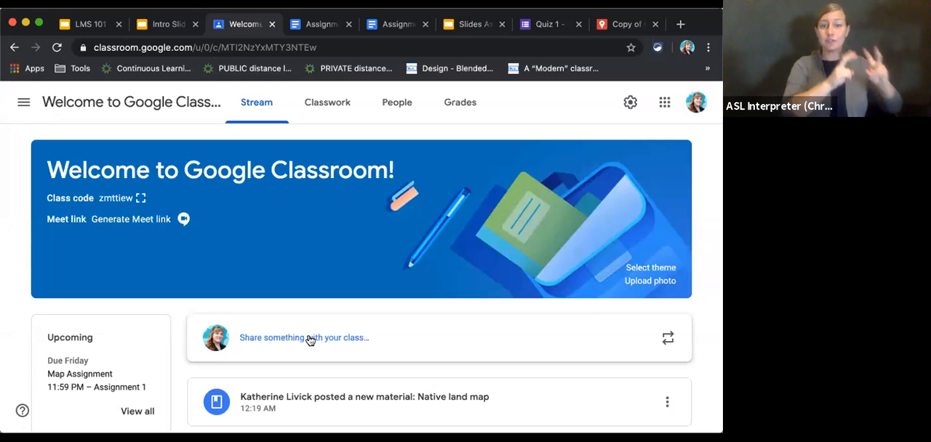
Compare the class's Classwork and Stream pages, ending on Classwork.
left_click(338, 111)
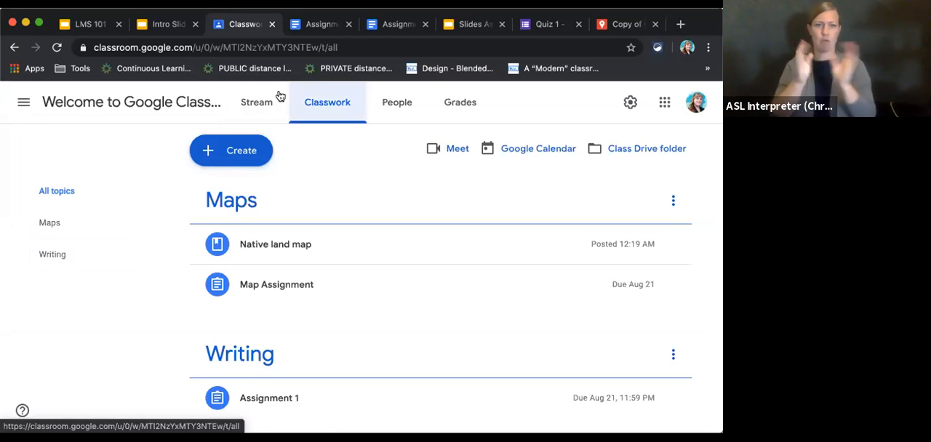
left_click(255, 104)
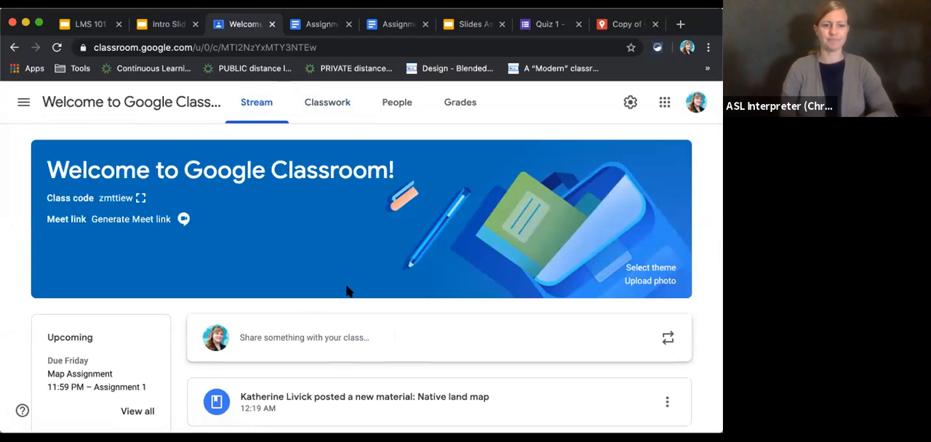
left_click(326, 113)
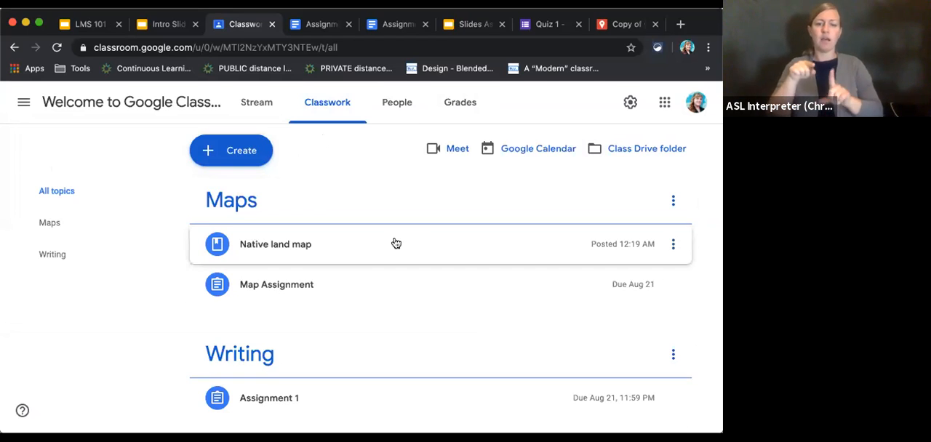
Move the Maps topic down below the Writing topic on the Classwork page.
scroll(382, 284, "down", 1)
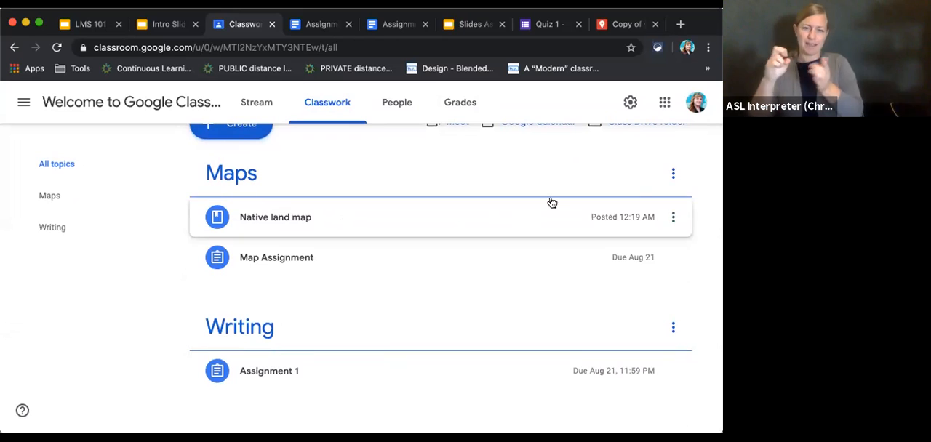
left_click(672, 174)
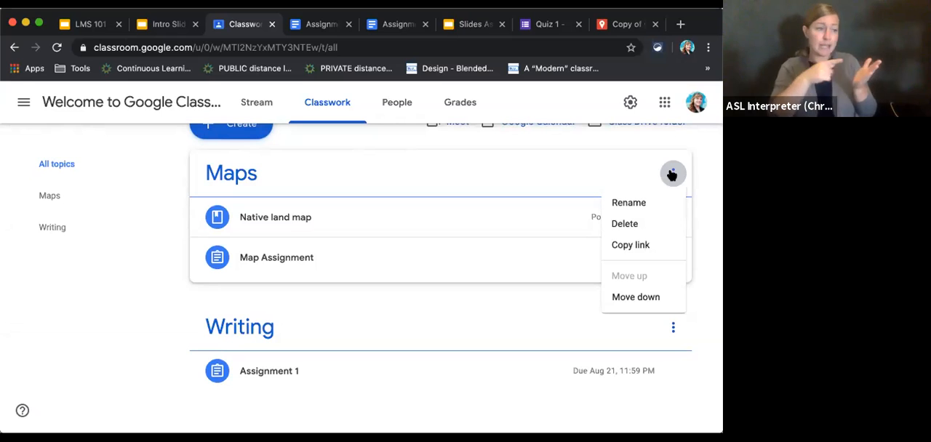
left_click(636, 300)
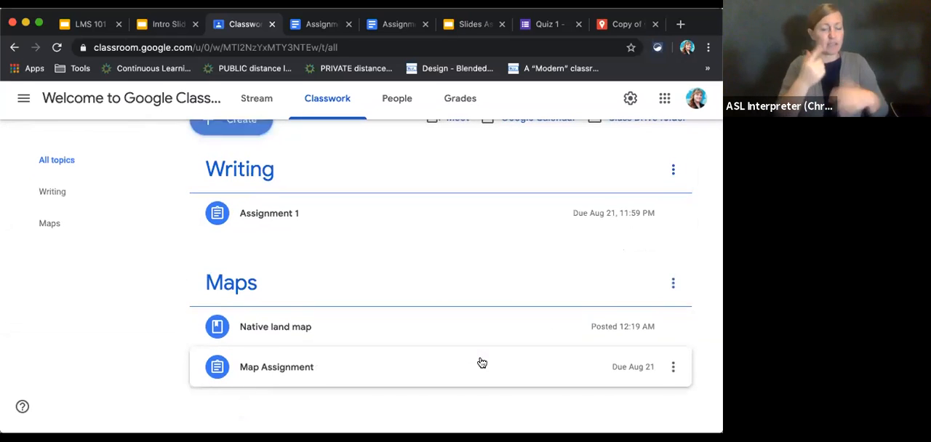
Move the Maps topic above Writing, and place the Native land map material below Map Assignment.
scroll(480, 363, "up", 2)
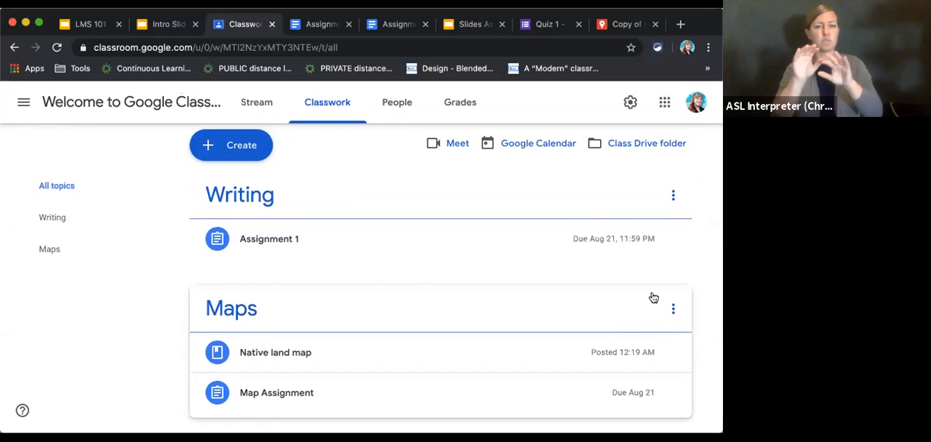
left_click(672, 308)
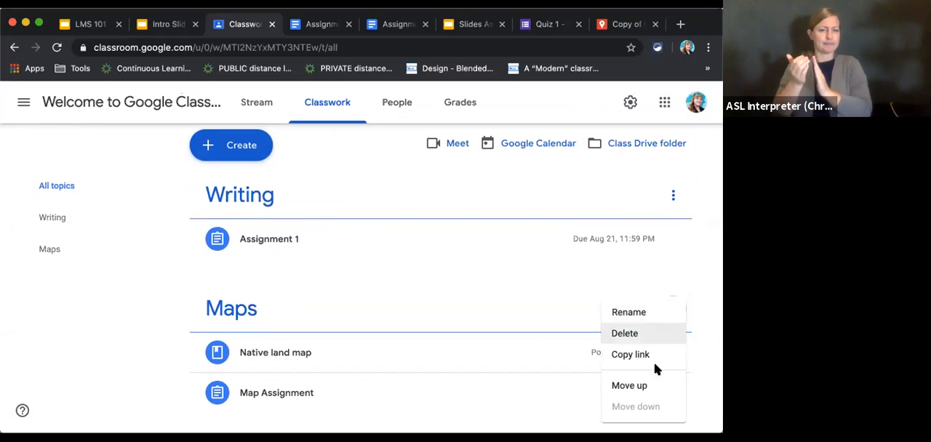
left_click(649, 385)
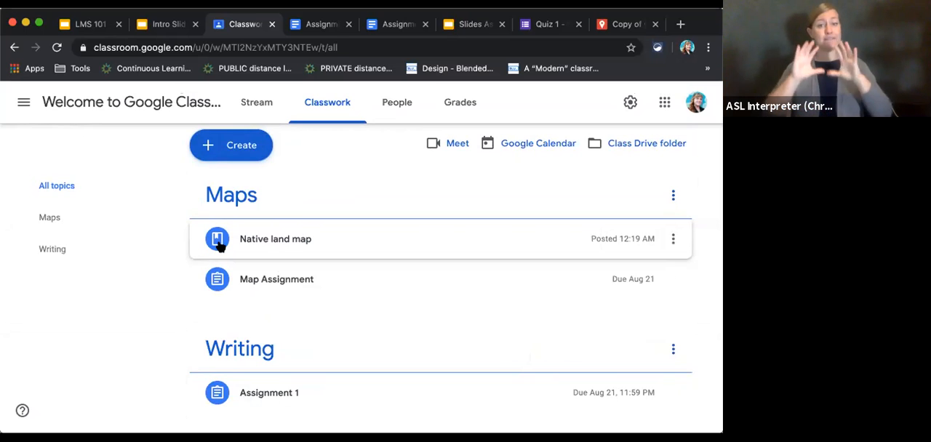
left_click(673, 240)
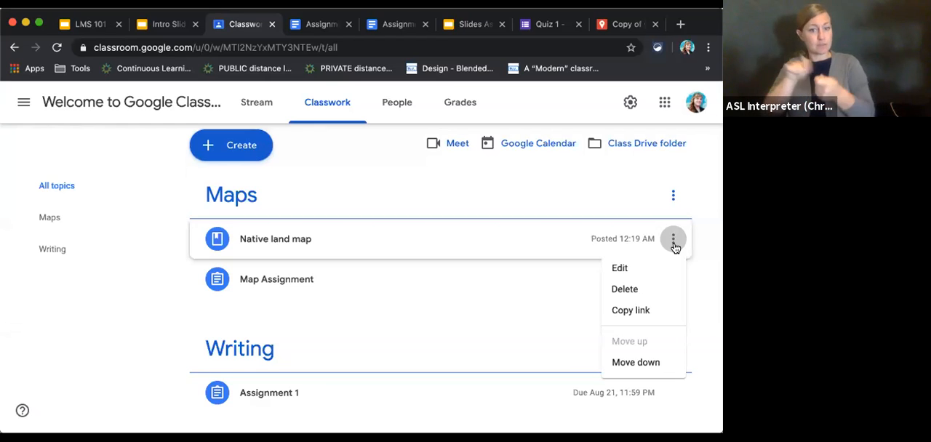
left_click(641, 362)
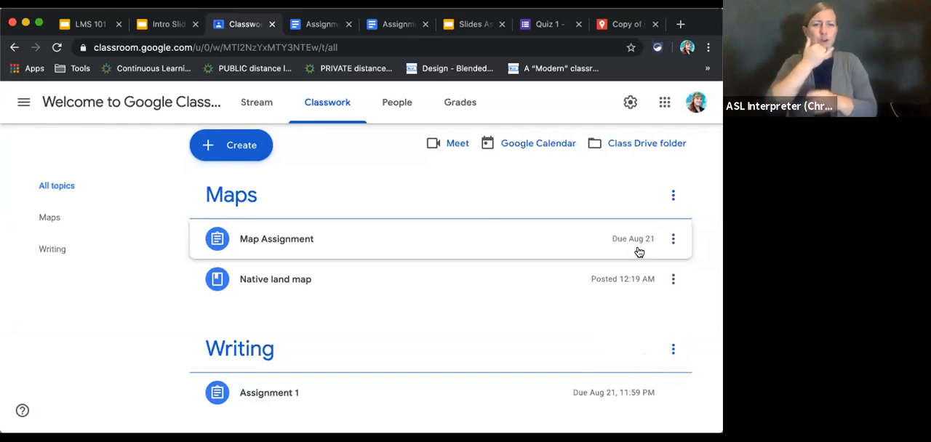
View the class's Stream page and return to the Classwork page.
left_click(264, 111)
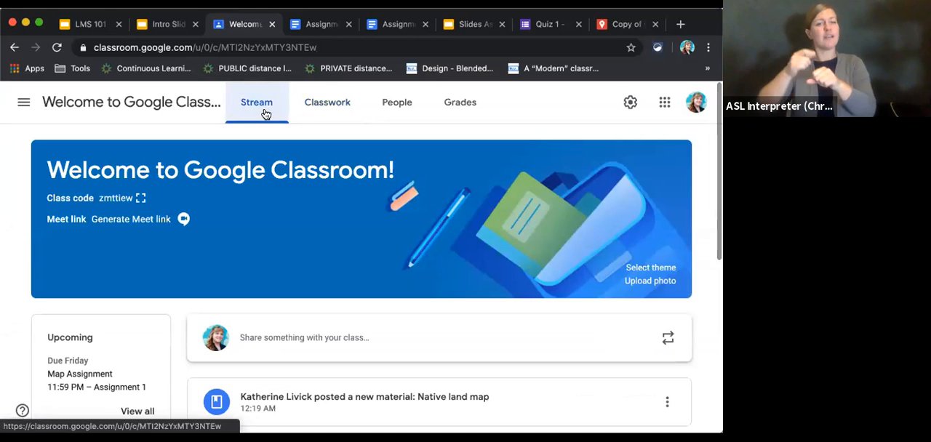
left_click(317, 112)
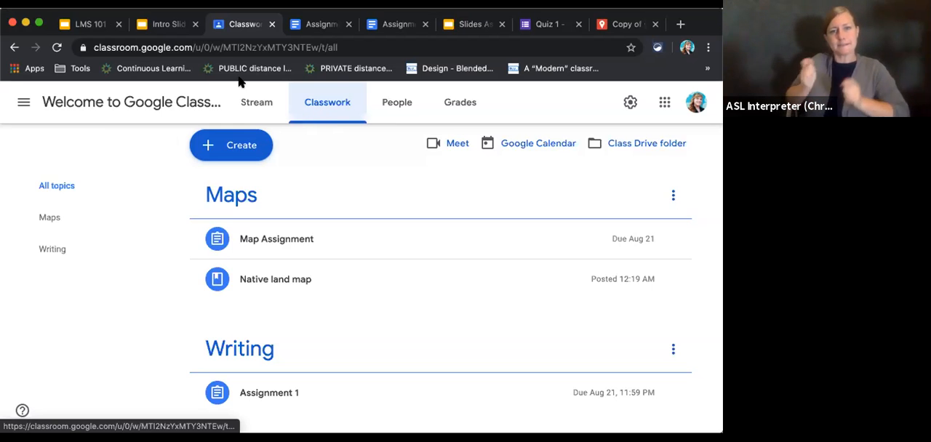
Switch to the LMS 101 presentation, advance to the Content and Materials slide, and return to Google Classroom.
left_click(100, 26)
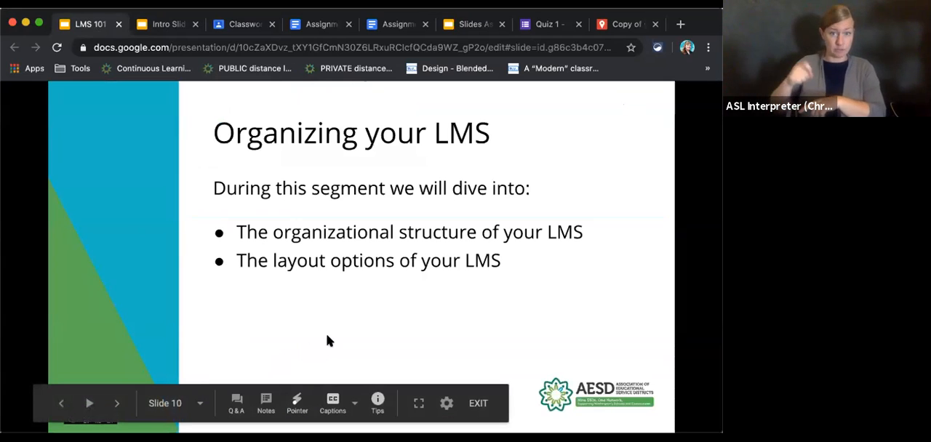
left_click(115, 406)
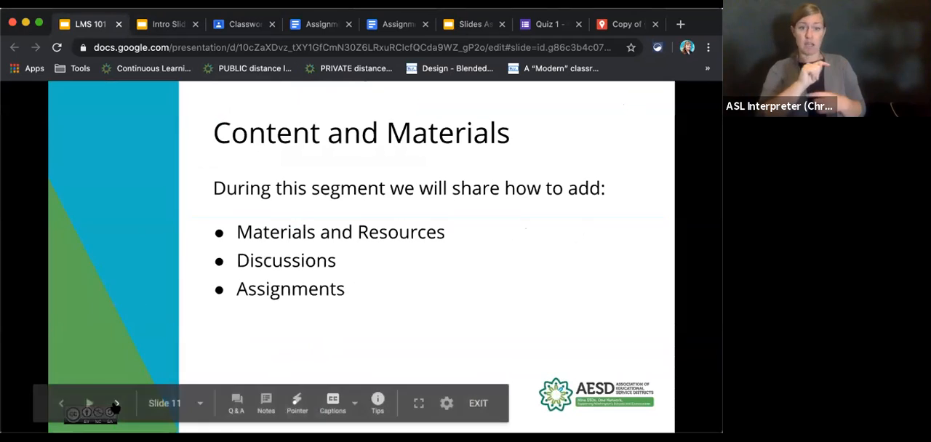
left_click(266, 22)
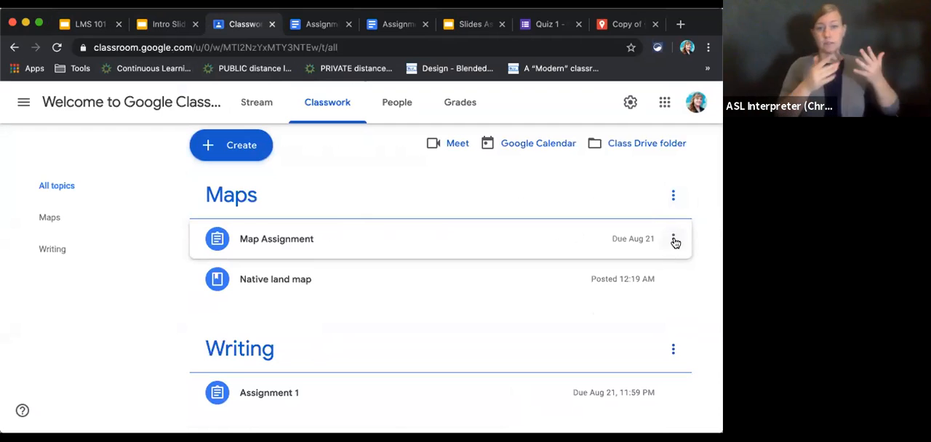
Look over the Maps topic's options and its separate topic page, and return to all topics.
left_click(673, 196)
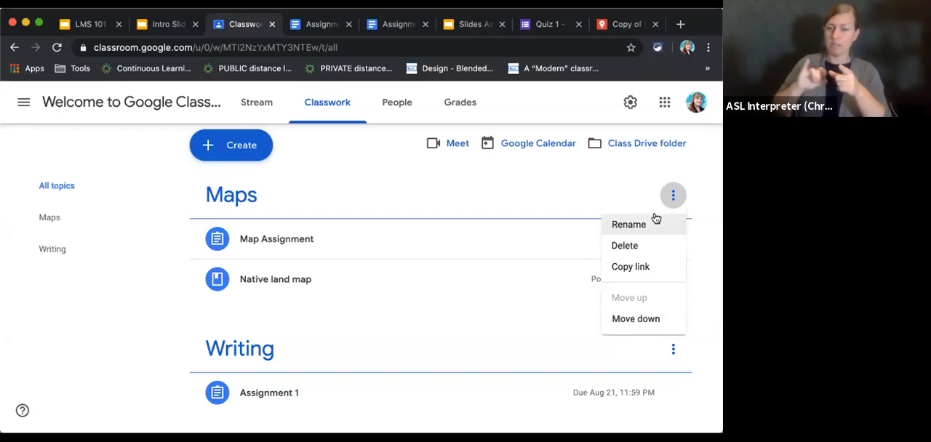
left_click(229, 193)
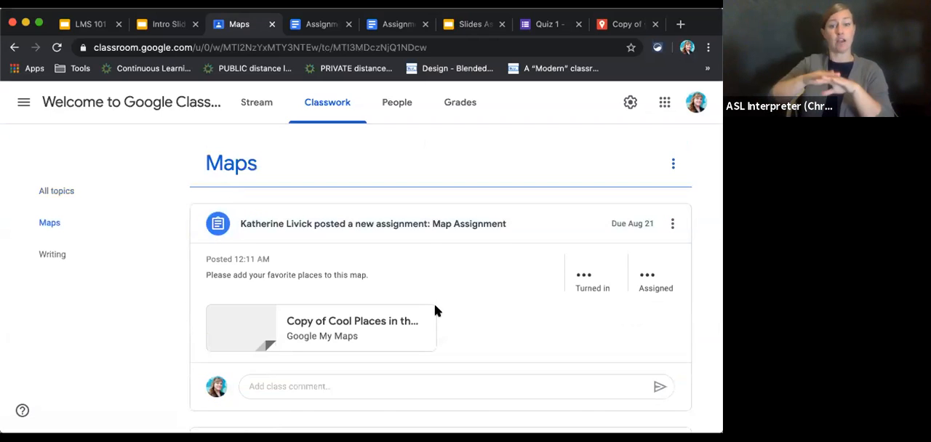
scroll(432, 302, "down", 3)
scroll(432, 303, "up", 3)
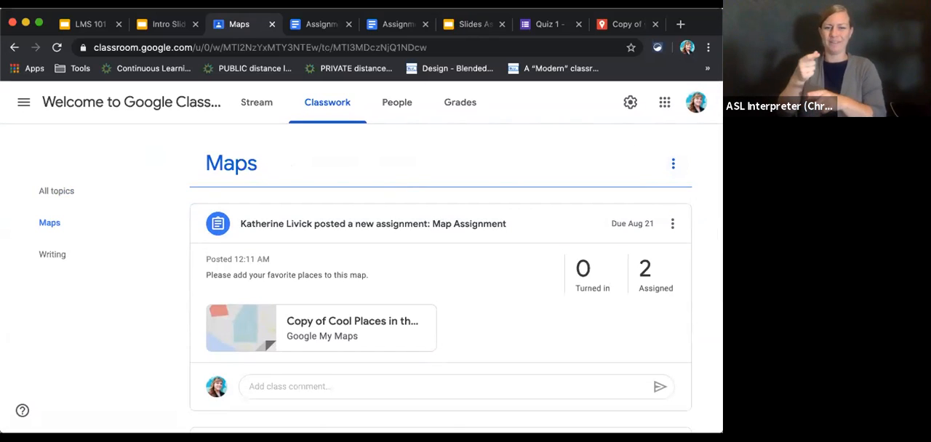
left_click(15, 47)
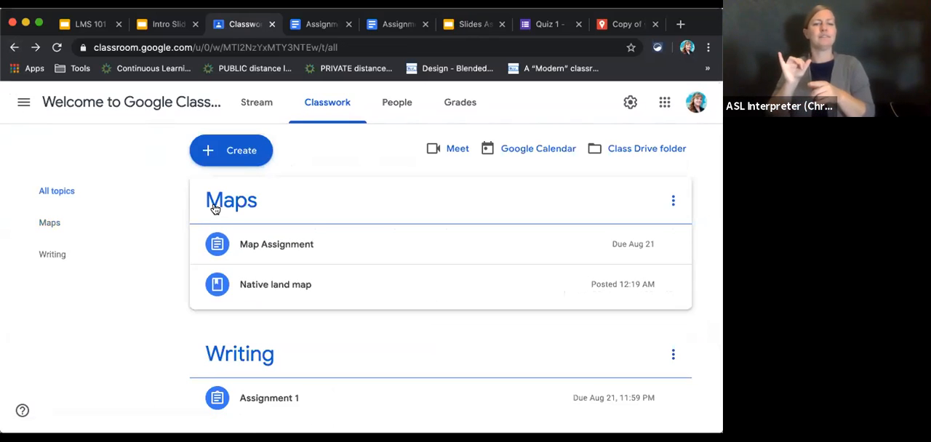
Demonstrate reordering by moving the Maps topic down and back, and Map Assignment into Writing and back to Maps.
left_click_drag(214, 209, 290, 317)
left_click_drag(290, 340, 289, 347)
left_click_drag(251, 307, 253, 210)
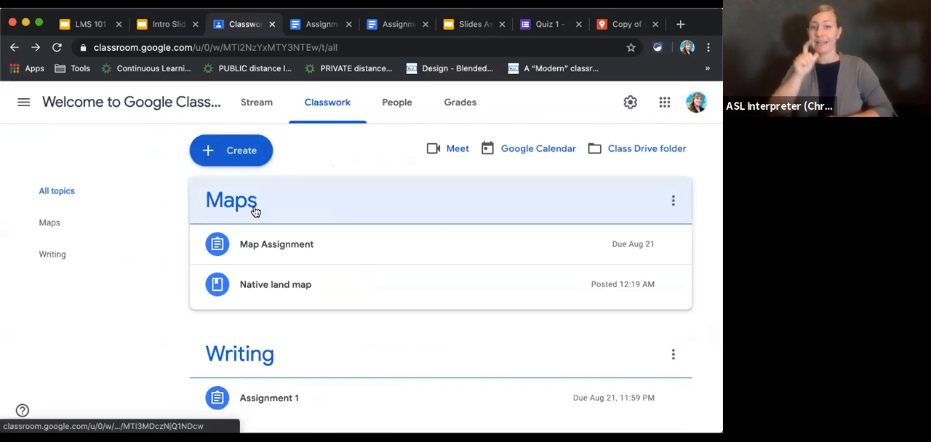
left_click_drag(254, 245, 315, 399)
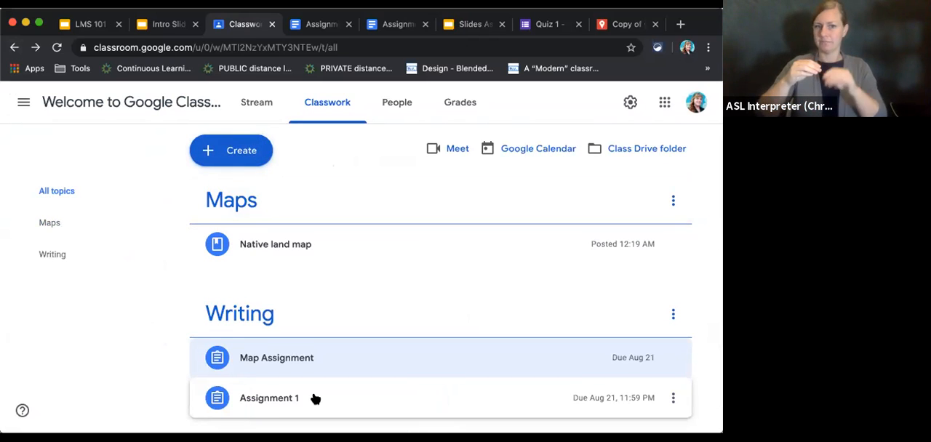
left_click_drag(215, 354, 288, 231)
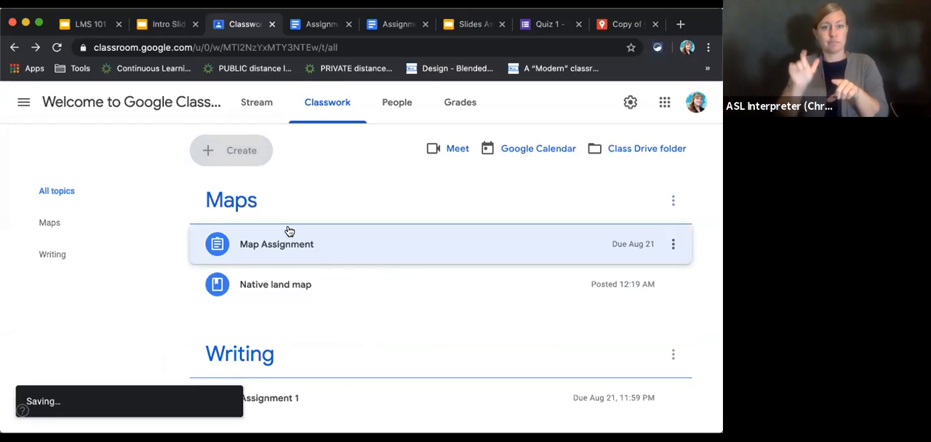
Open Map Assignment for editing, review the available topic choices, and close it without changes.
left_click(677, 244)
left_click(651, 272)
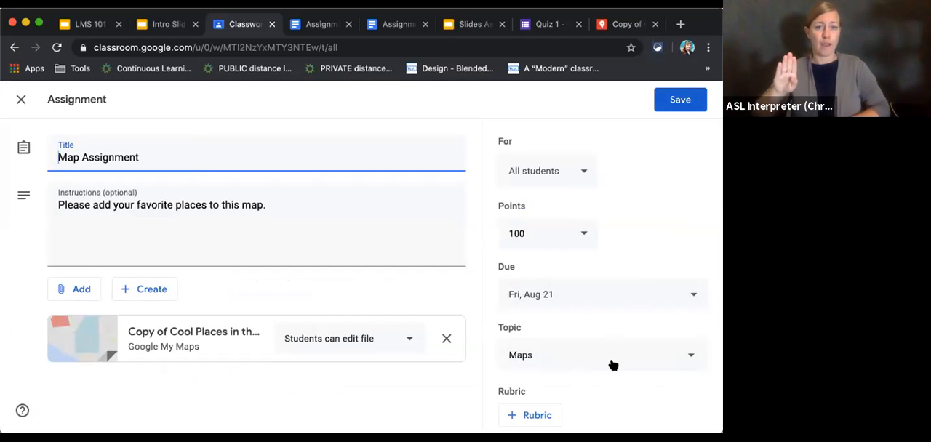
left_click(612, 365)
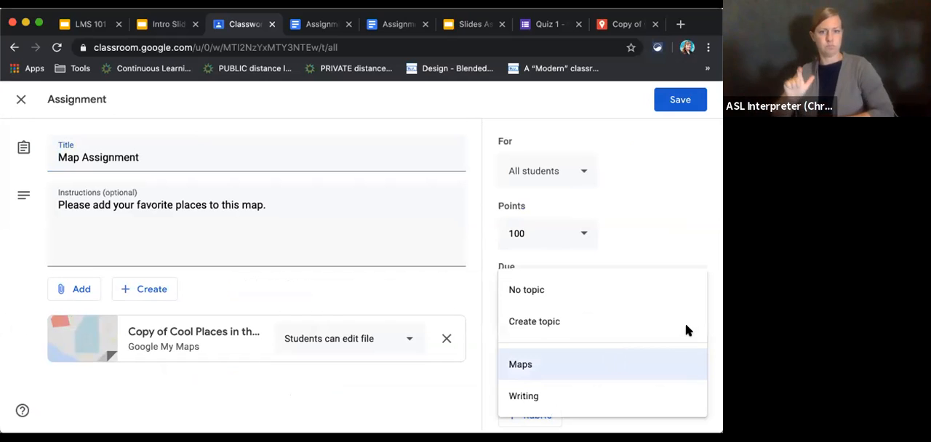
left_click(22, 103)
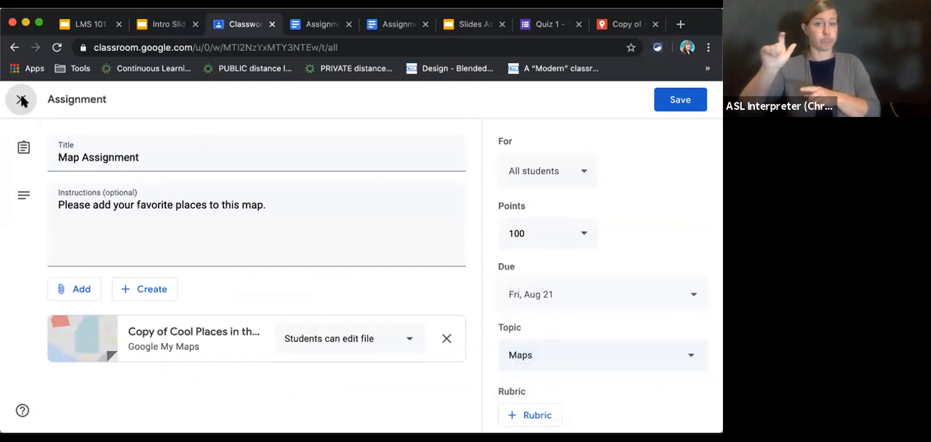
left_click(21, 103)
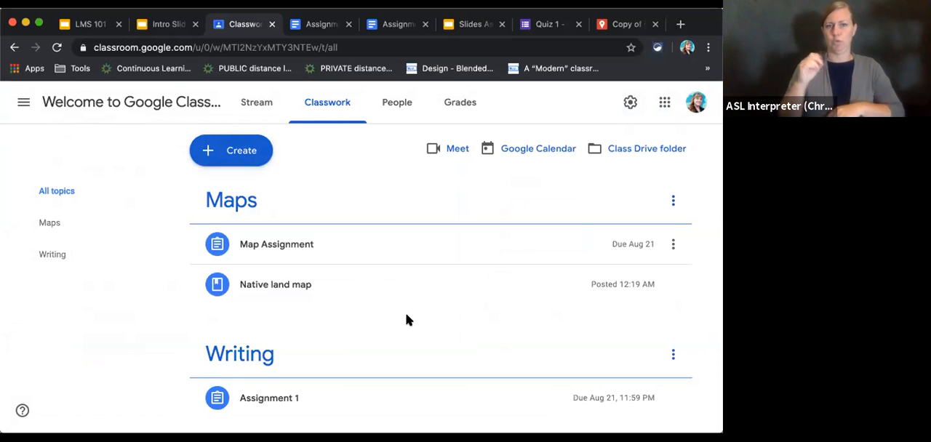
Reopen Map Assignment for editing, check its topic choices again, and save it with the Maps topic kept.
left_click(675, 247)
left_click(672, 244)
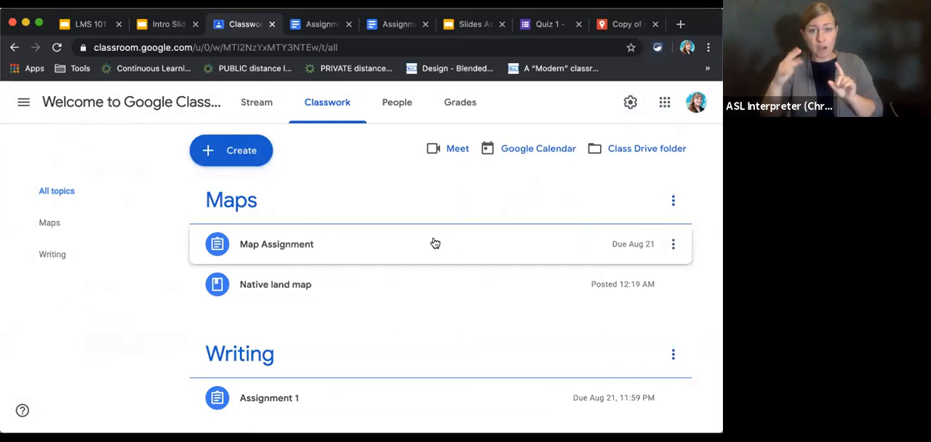
left_click(673, 245)
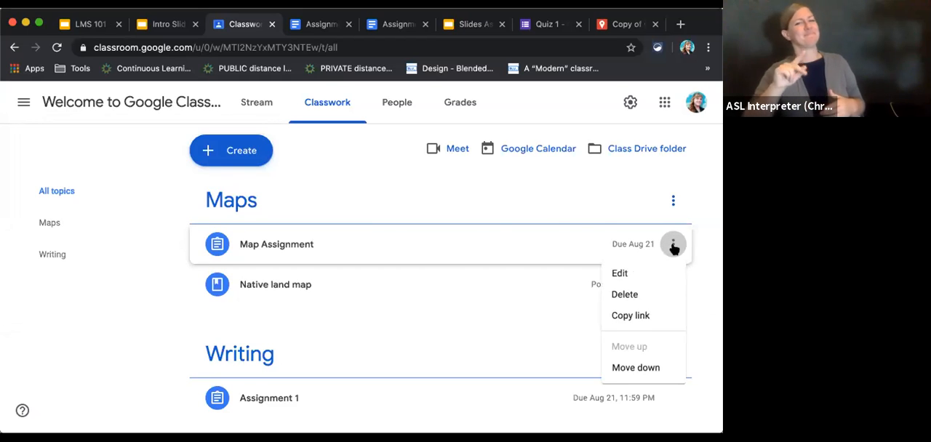
left_click(618, 274)
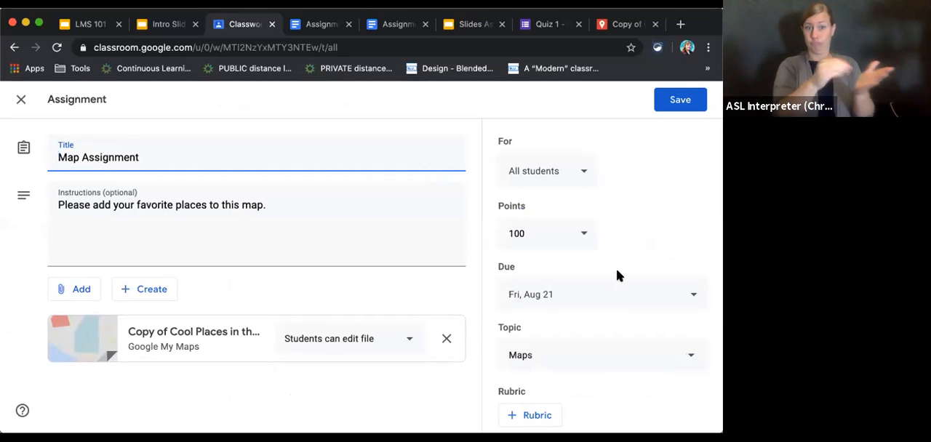
left_click(589, 374)
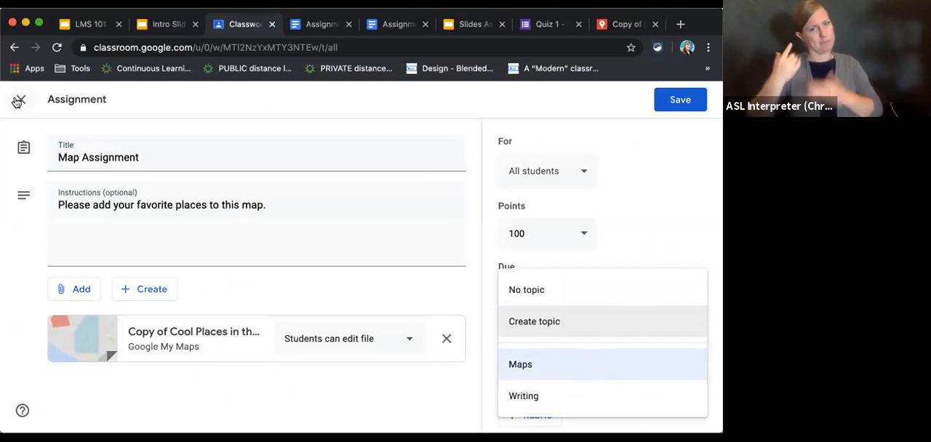
left_click(206, 105)
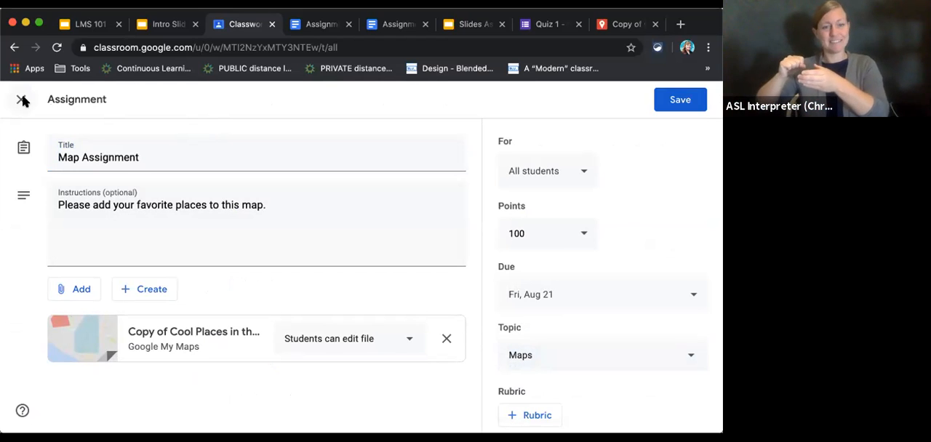
left_click(670, 103)
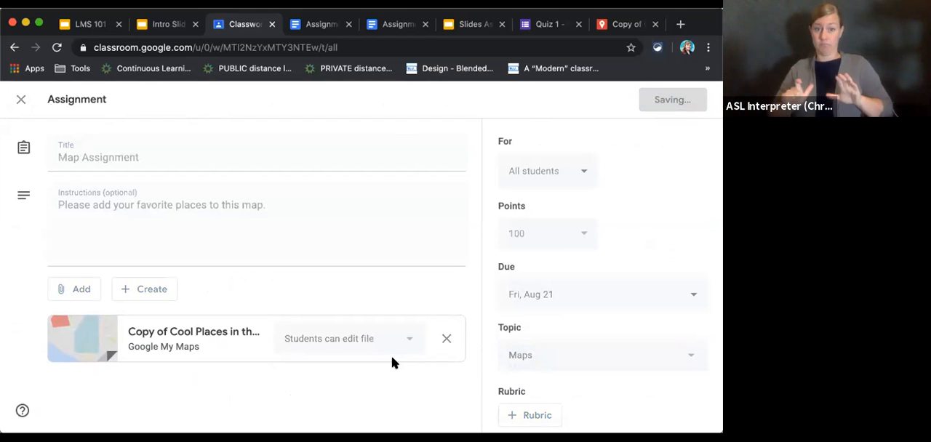
Place Map Assignment under Writing to check the topic in its editor, and return it to the start of the Maps topic.
left_click_drag(291, 248, 332, 378)
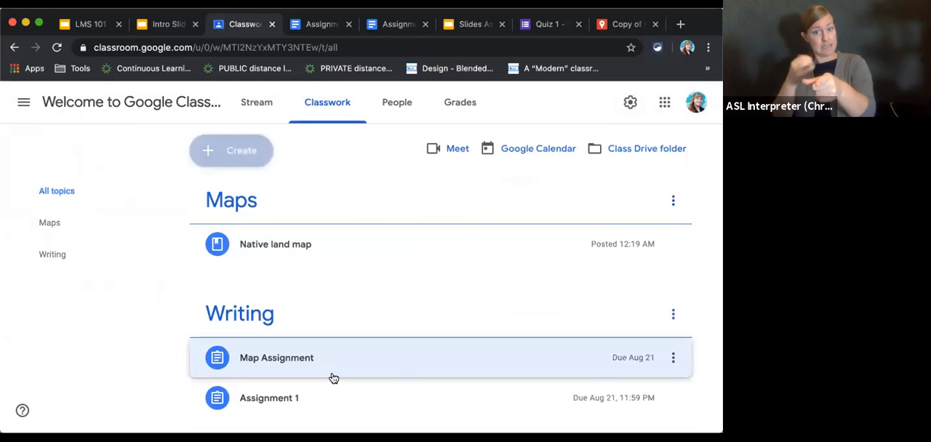
left_click(672, 357)
left_click(643, 318)
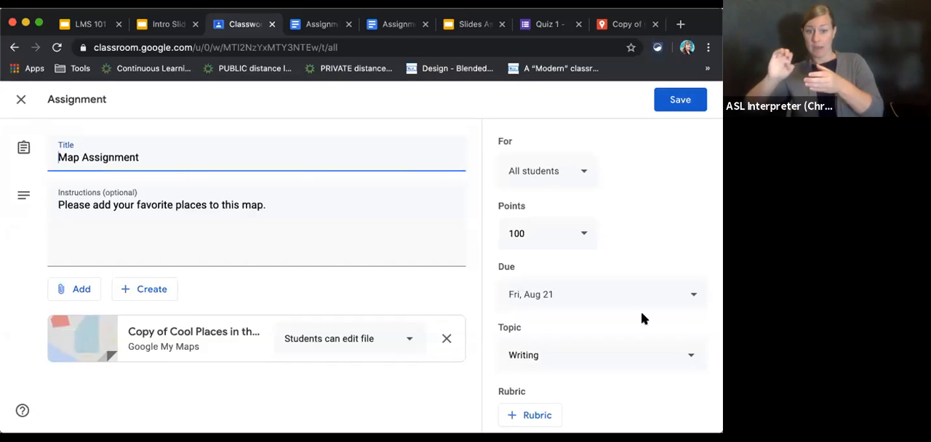
left_click(628, 360)
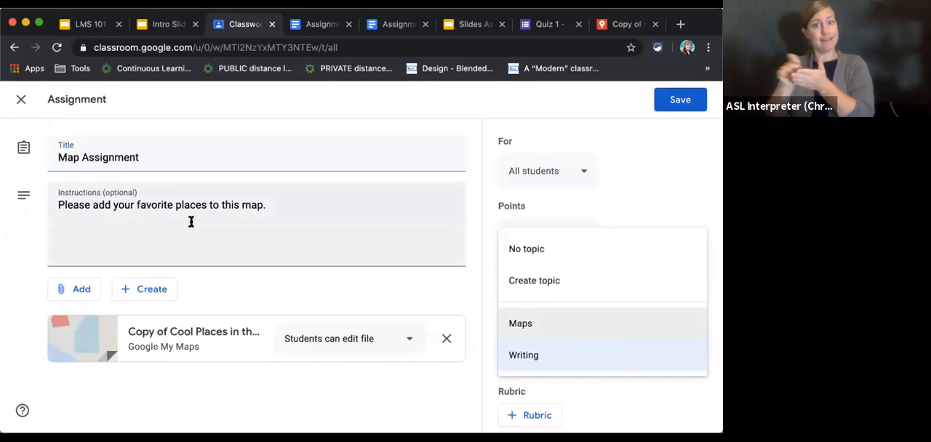
left_click(22, 98)
left_click(21, 99)
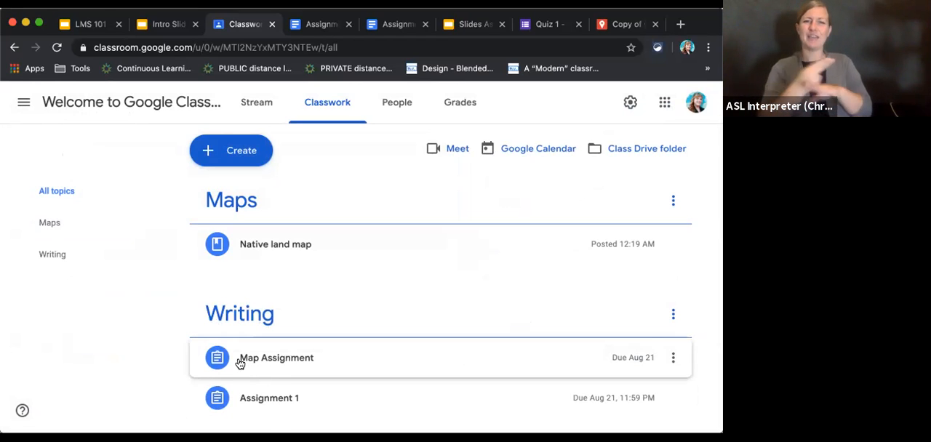
left_click_drag(240, 364, 263, 241)
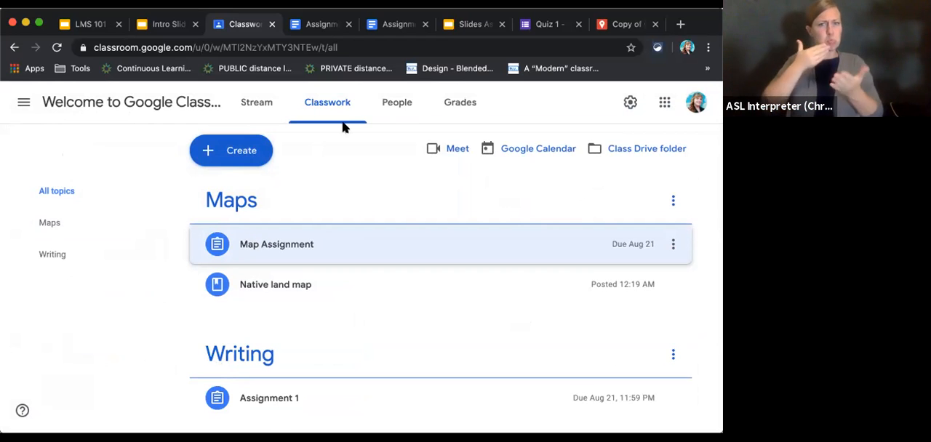
Review the class settings from the class details through invite codes, Stream and Meet options to Grading, and close them without changes.
left_click(629, 103)
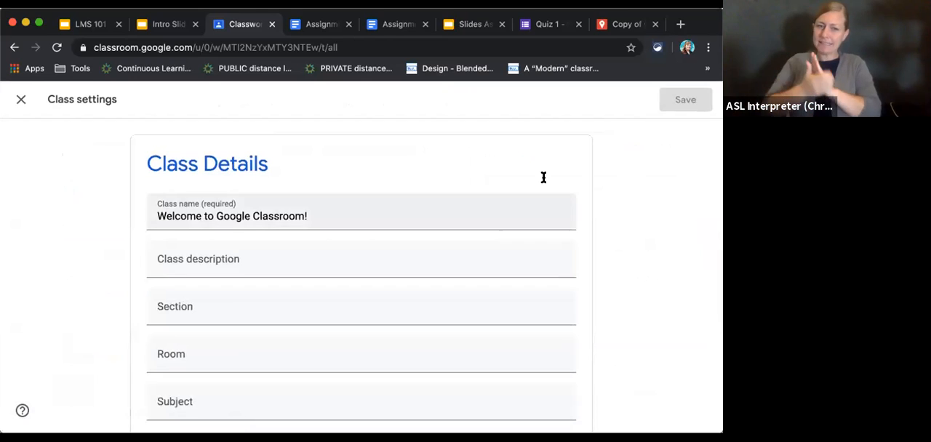
scroll(542, 177, "down", 5)
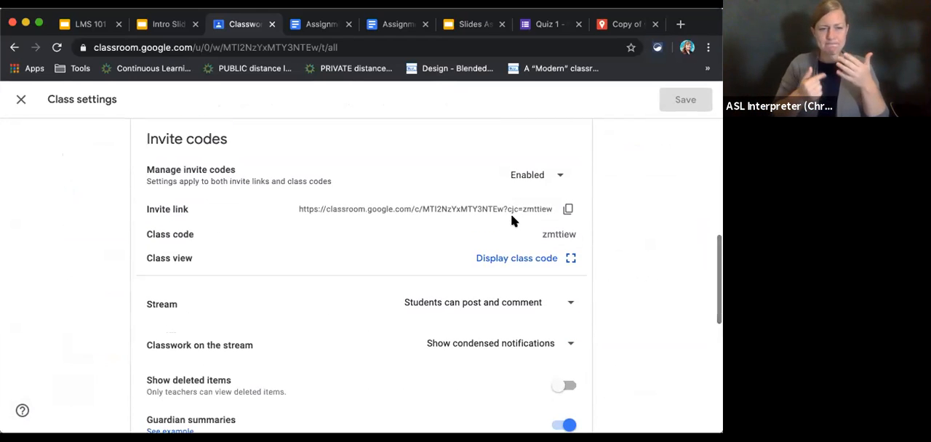
scroll(511, 218, "down", 2)
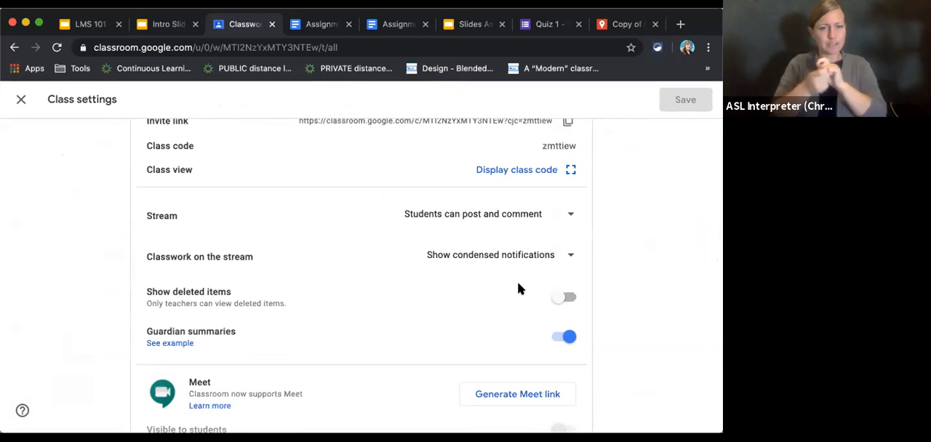
scroll(517, 289, "down", 2)
scroll(517, 289, "down", 4)
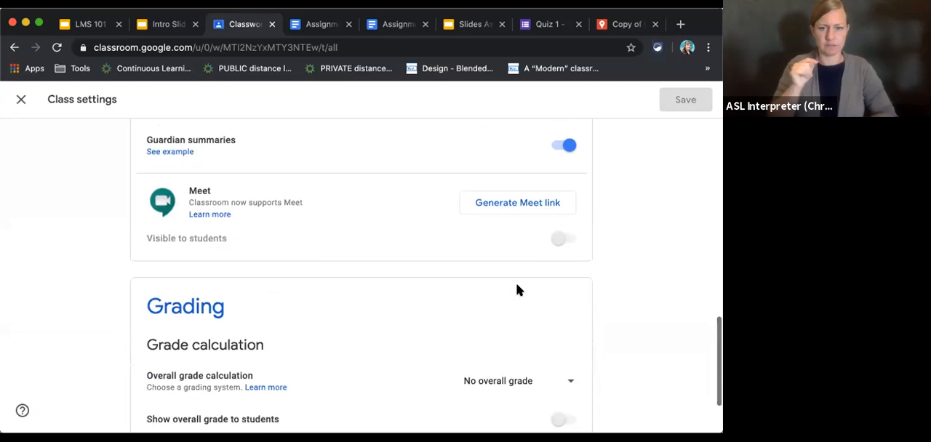
scroll(515, 283, "up", 15)
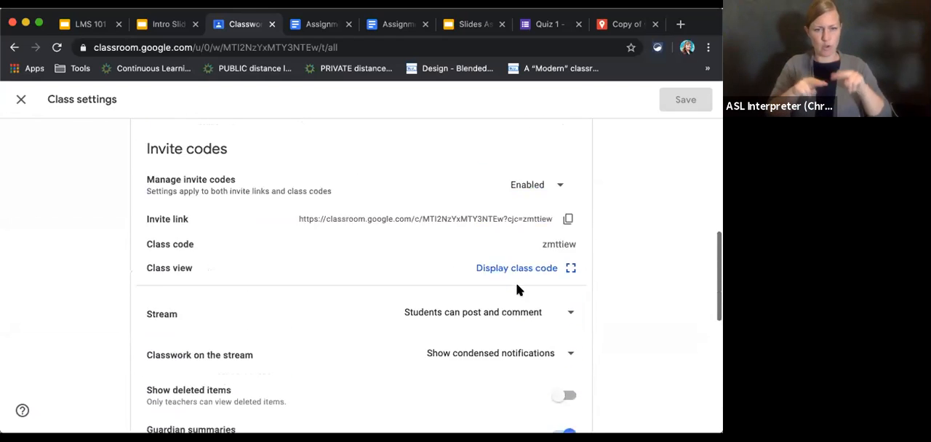
left_click(22, 100)
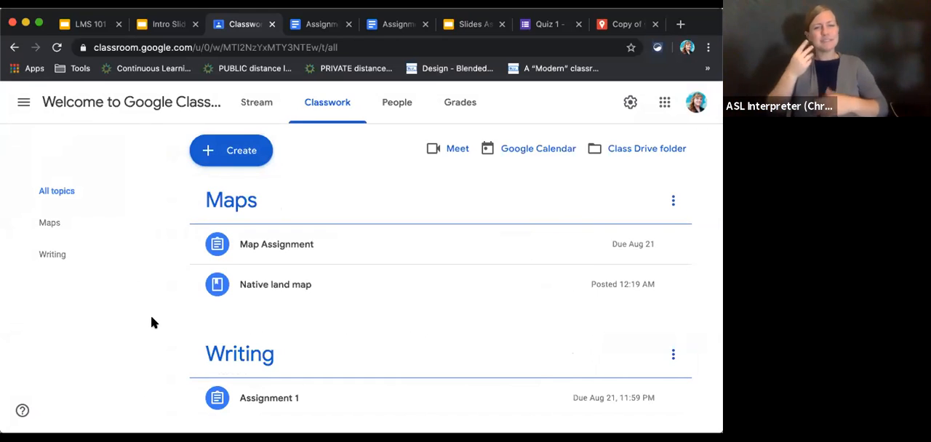
View the help option for reporting an issue or requesting a feature, and close the feedback form without sending anything.
left_click(23, 410)
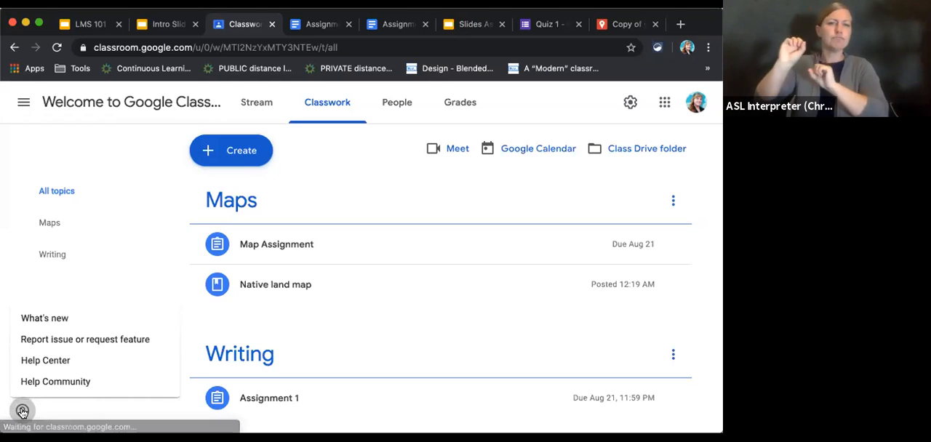
left_click(47, 341)
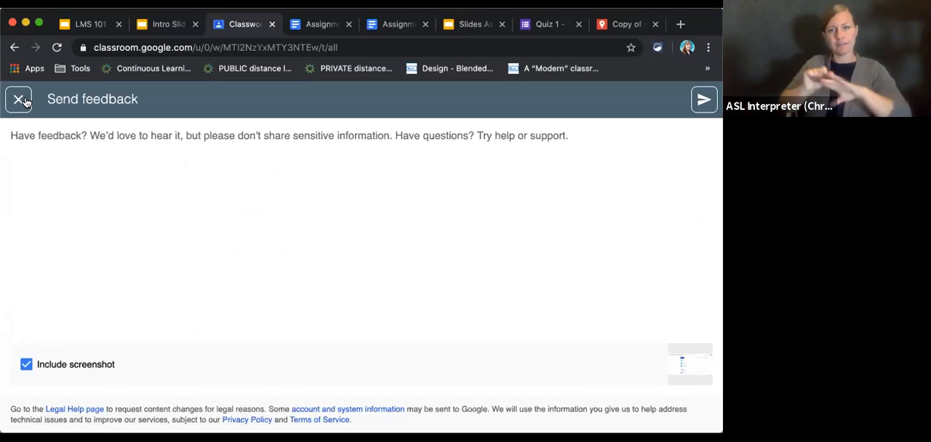
left_click(21, 100)
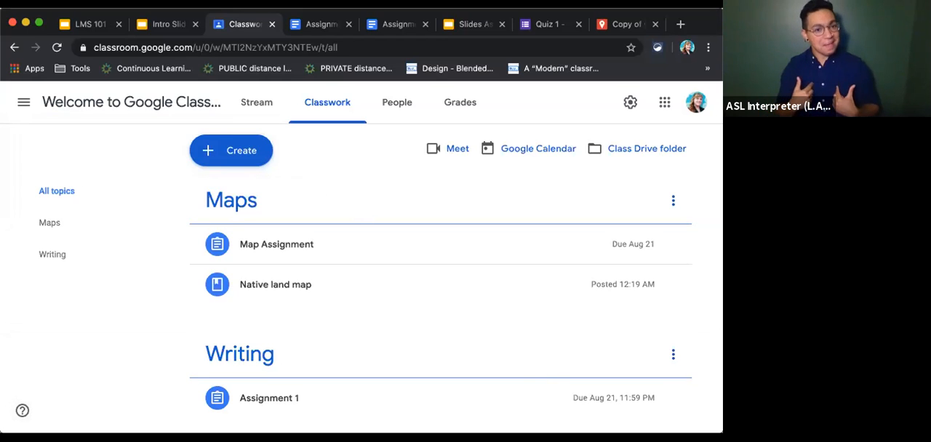
Show the Content and Materials slide in the LMS 101 presentation, and return to the Classroom Classwork page.
left_click(161, 25)
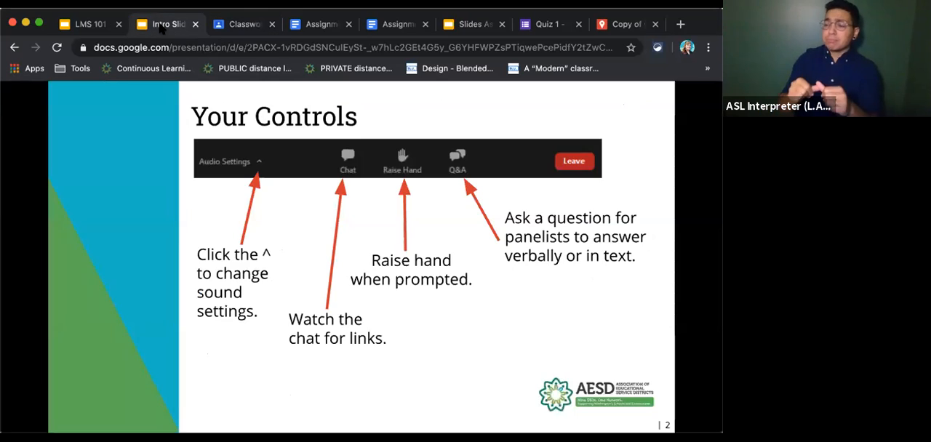
left_click(102, 25)
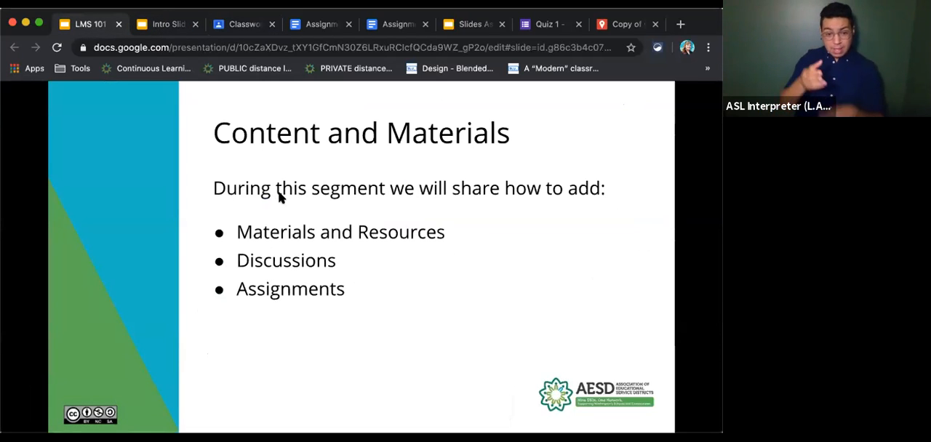
left_click(245, 27)
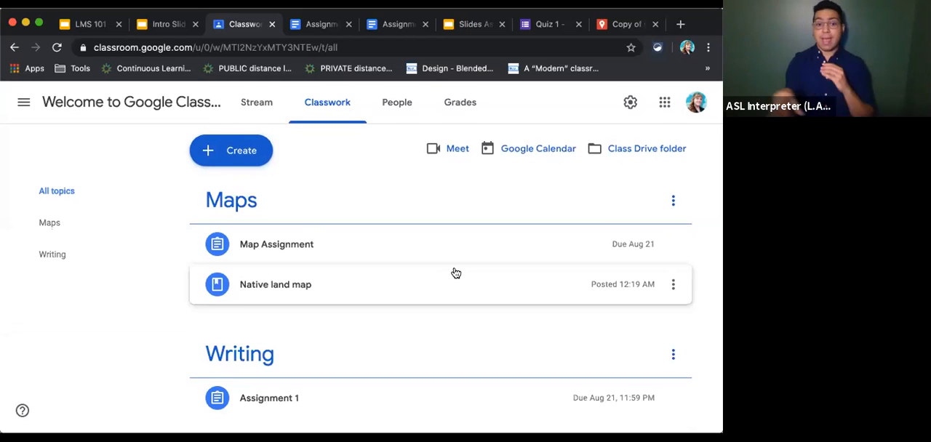
Examine the Maps topic's options and its posts on the topic's own page, and check Map Assignment's options back under all topics.
left_click(673, 201)
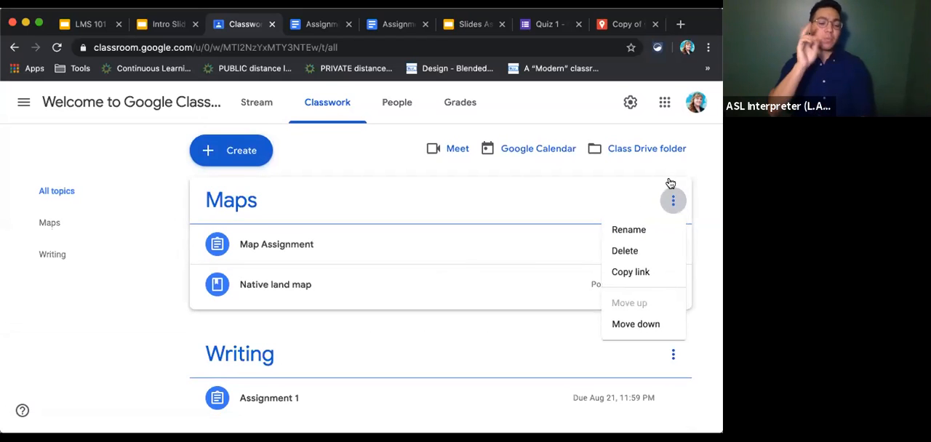
left_click(246, 205)
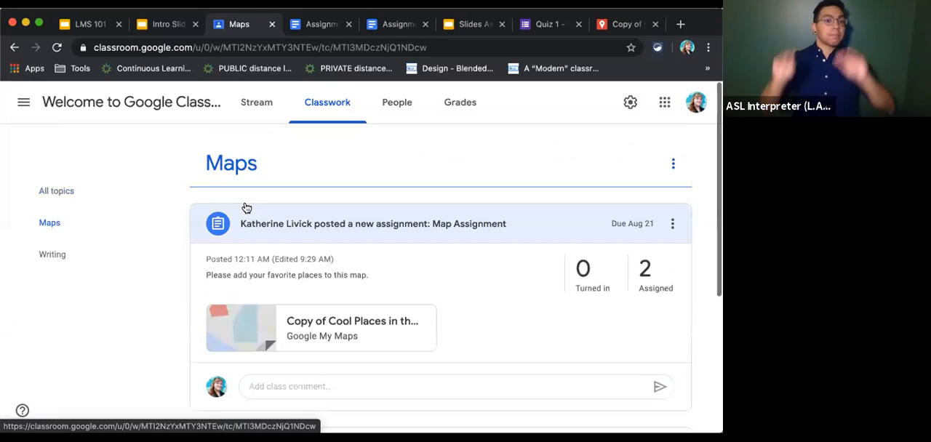
scroll(378, 294, "down", 2)
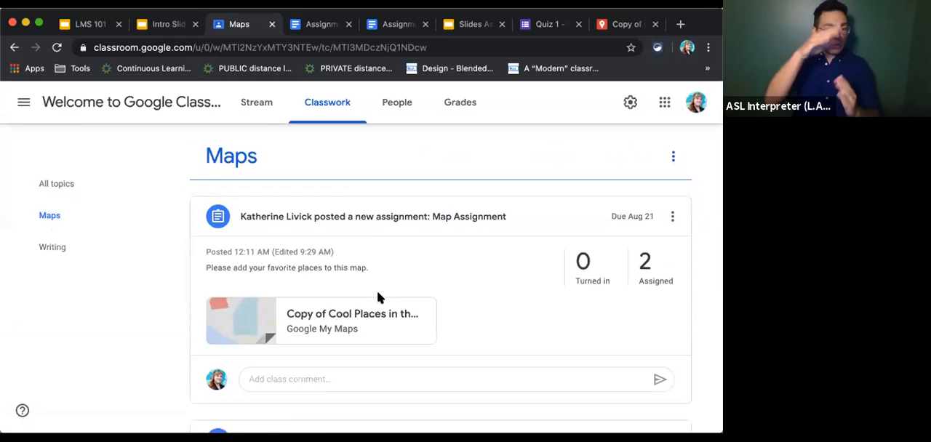
scroll(378, 295, "down", 1)
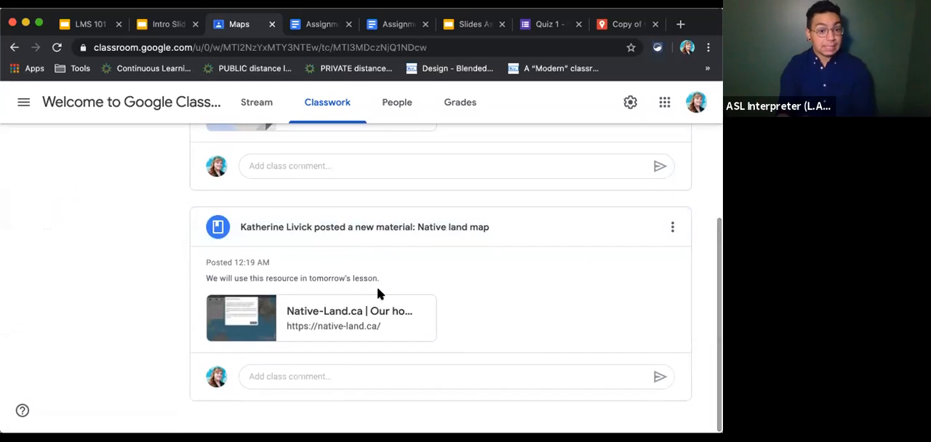
scroll(376, 292, "up", 2)
scroll(377, 293, "up", 2)
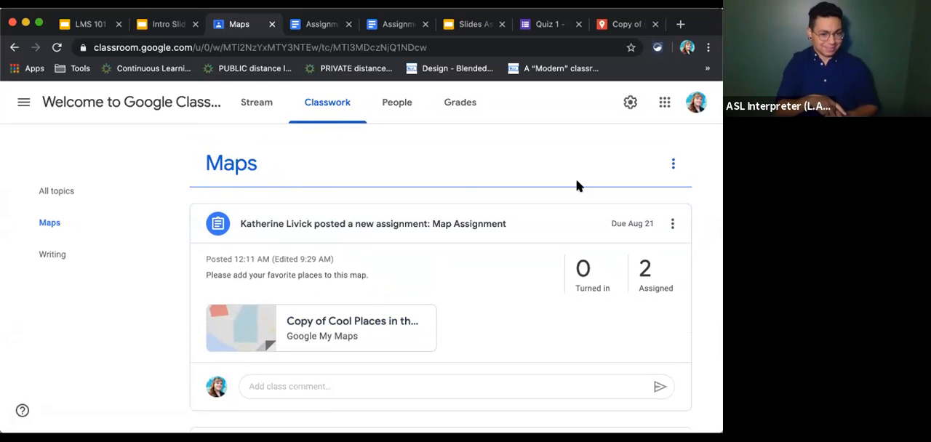
left_click(44, 194)
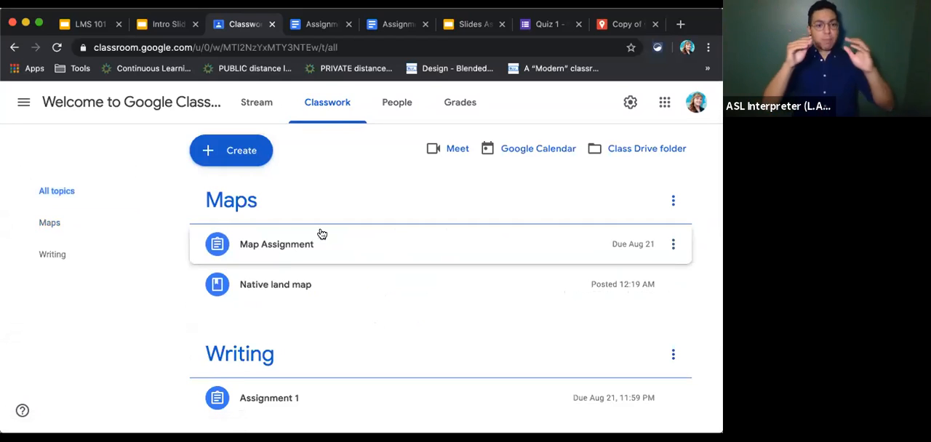
scroll(413, 331, "down", 1)
scroll(412, 329, "up", 1)
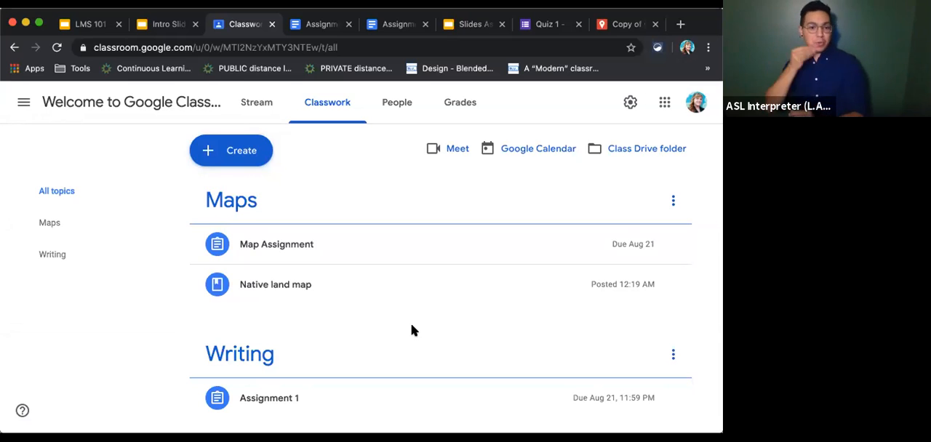
left_click(672, 244)
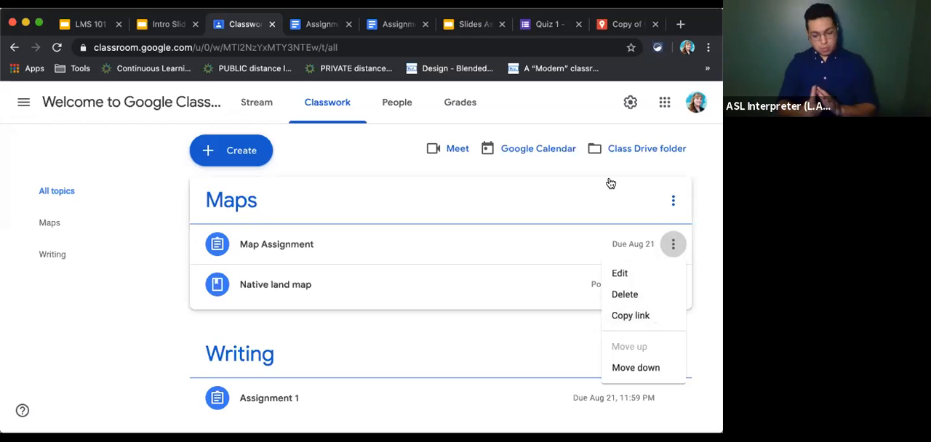
Show the closed captioning slide in the intro slides and the LMS 101 segment overview, and switch back to Google Classroom.
left_click(173, 27)
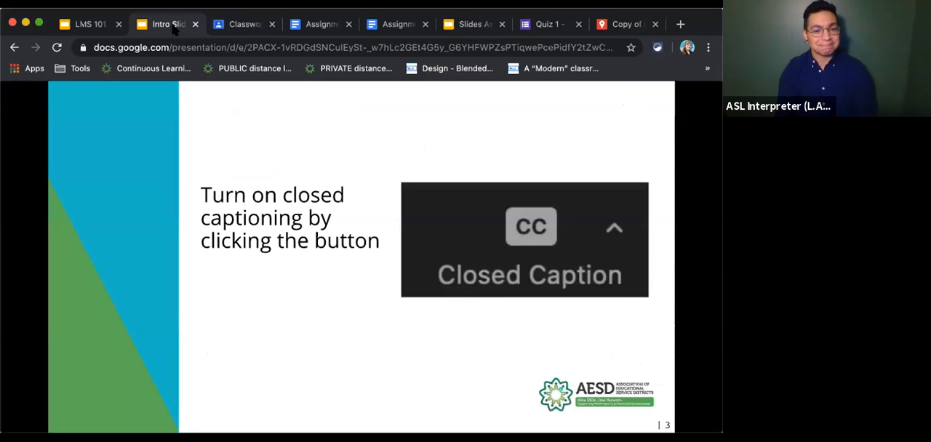
left_click(89, 28)
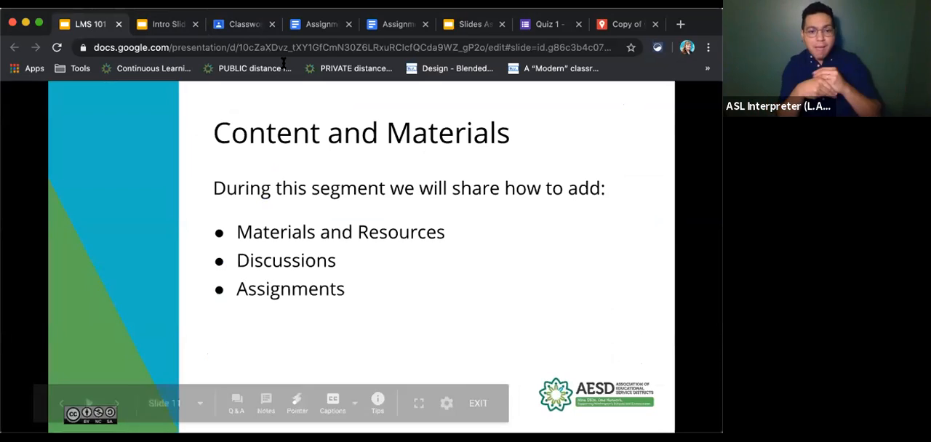
left_click(235, 27)
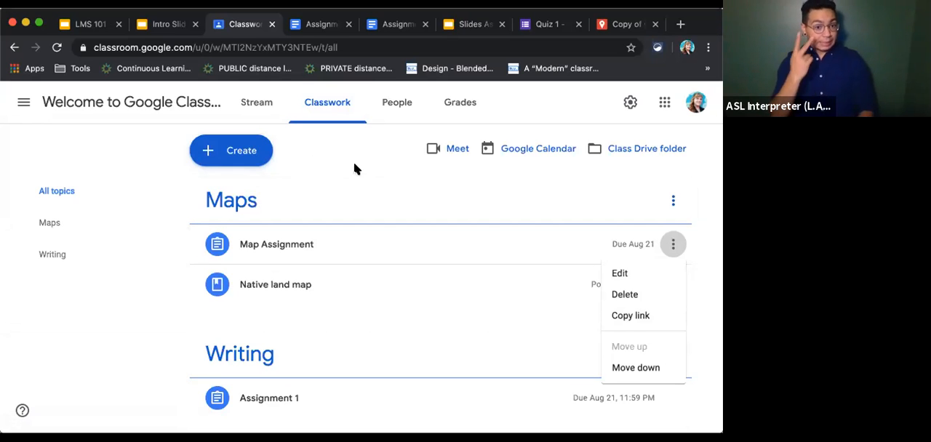
Review the teacher and student lists on the class's People page.
left_click(380, 112)
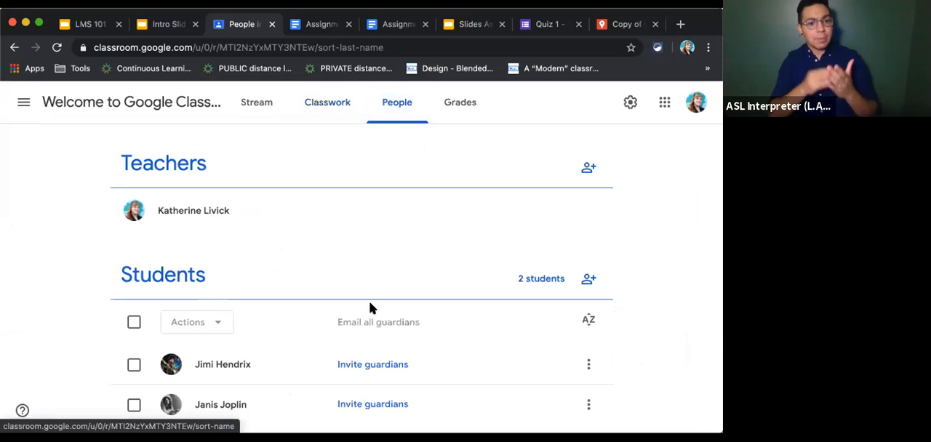
scroll(369, 308, "down", 1)
scroll(370, 306, "up", 1)
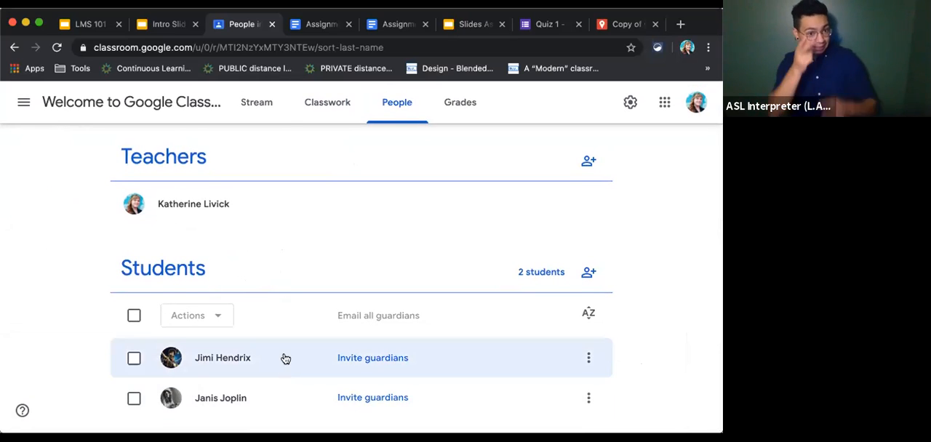
Start a new assignment from the Classwork page, titled "Assignment 2" with the instructions "Do stuff!".
left_click(328, 109)
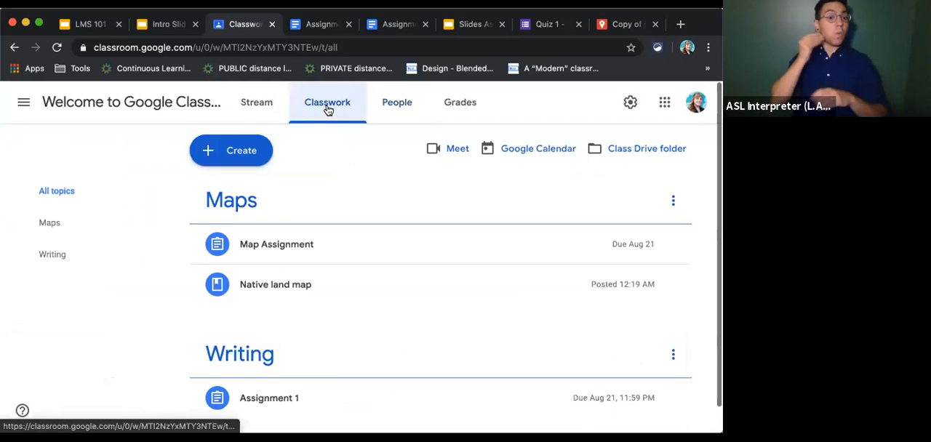
left_click(235, 152)
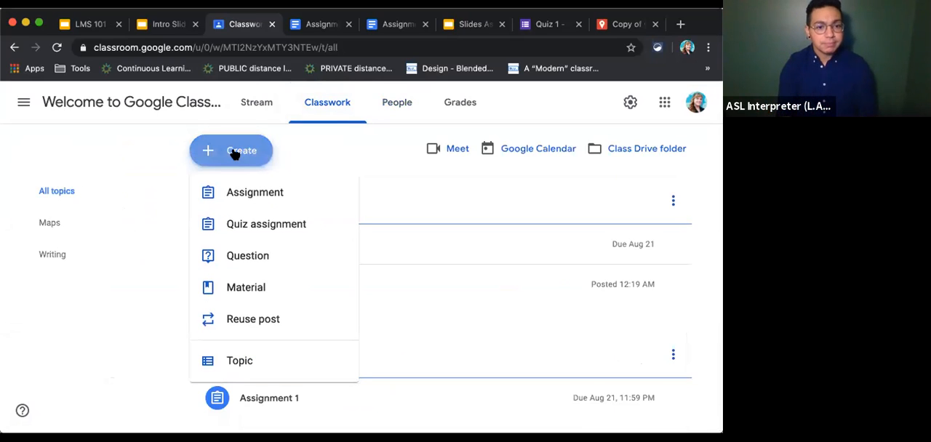
left_click(252, 193)
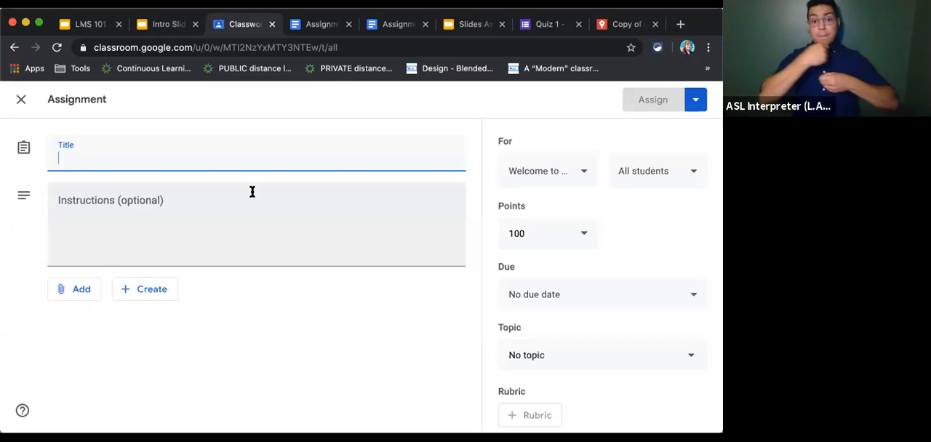
type("Assignment 2")
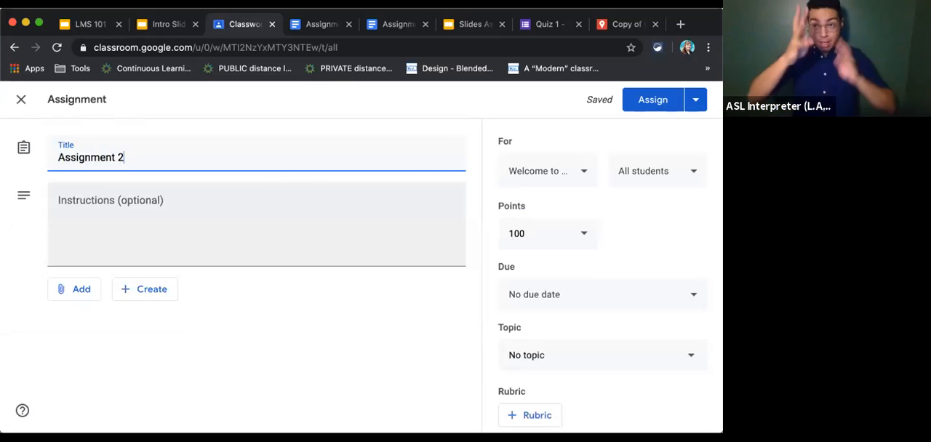
left_click(205, 233)
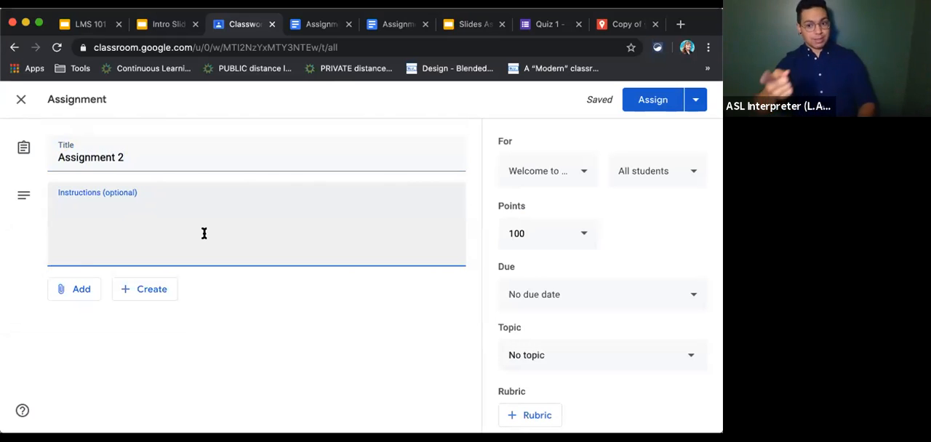
type("D")
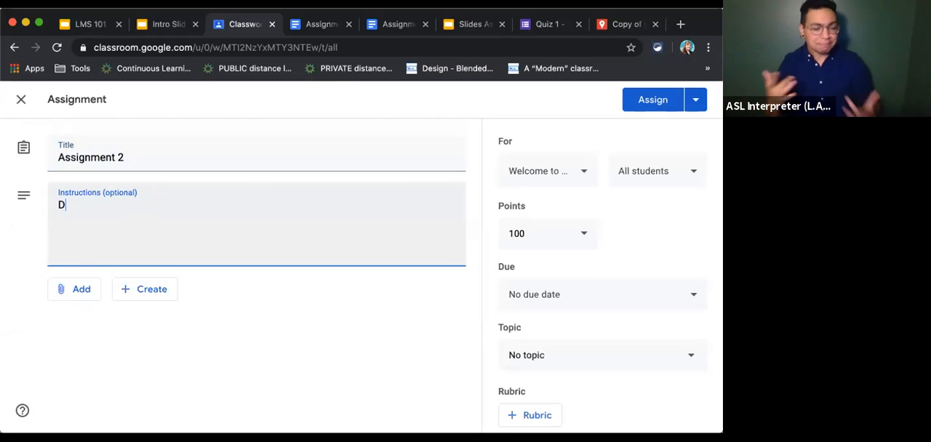
type("o stuff!")
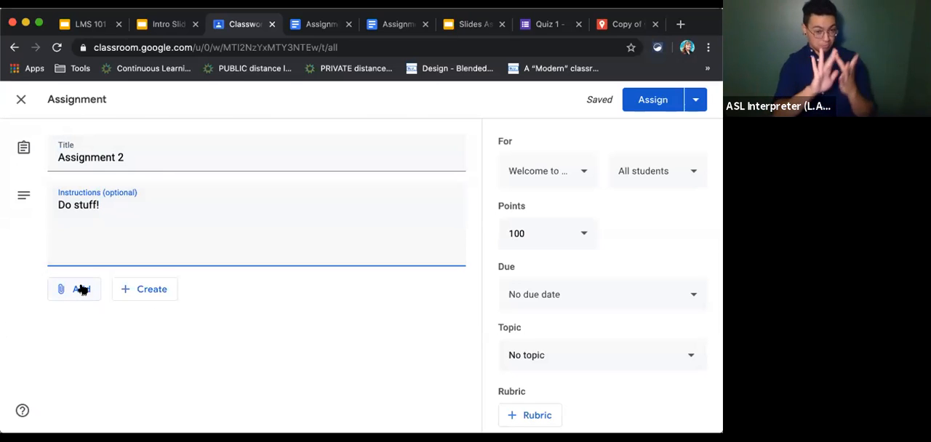
Check the file types that can be created for the assignment, and attach the Assignment2 Google Docs file from recent Google Drive files.
left_click(122, 292)
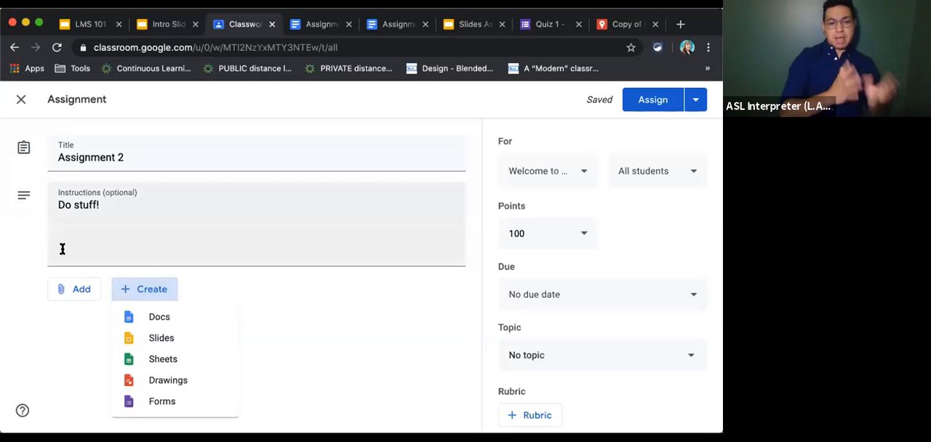
left_click(77, 288)
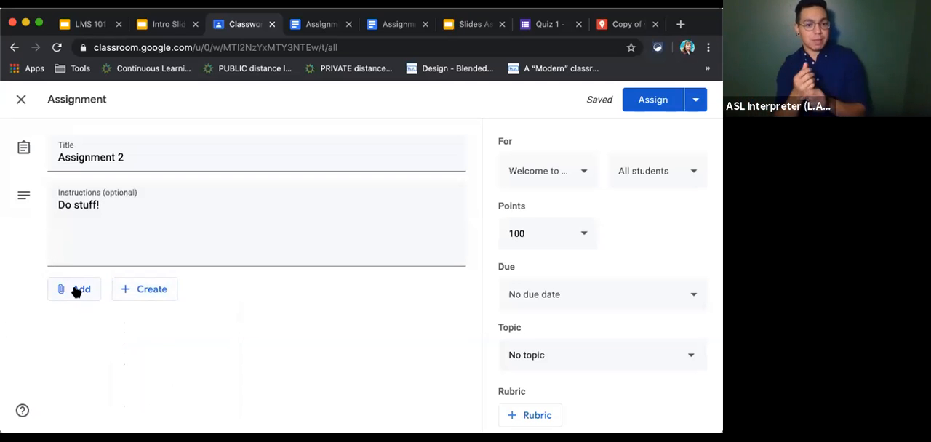
left_click(76, 289)
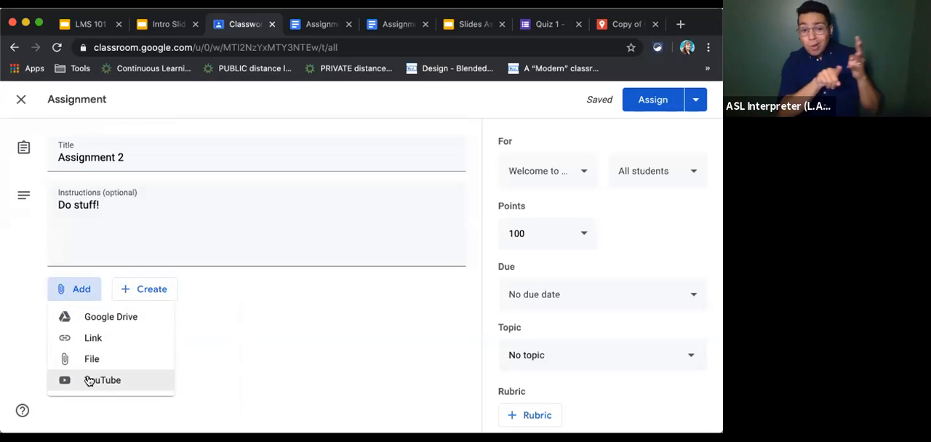
left_click(89, 318)
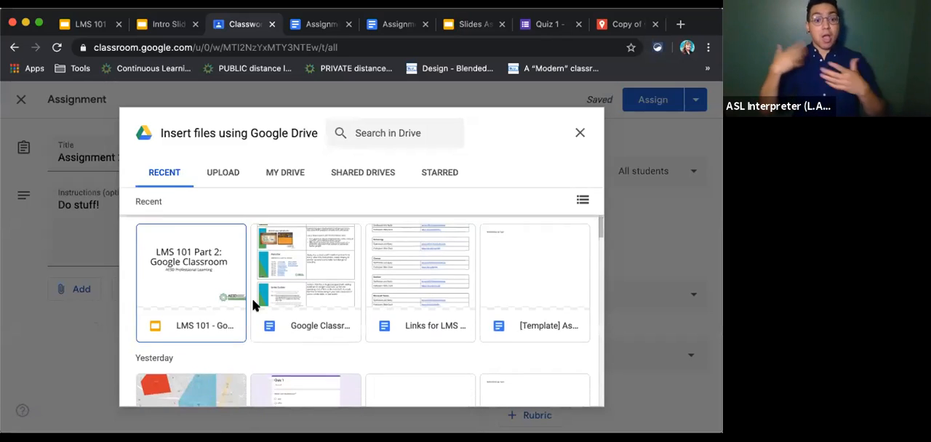
scroll(252, 302, "down", 3)
scroll(253, 304, "down", 5)
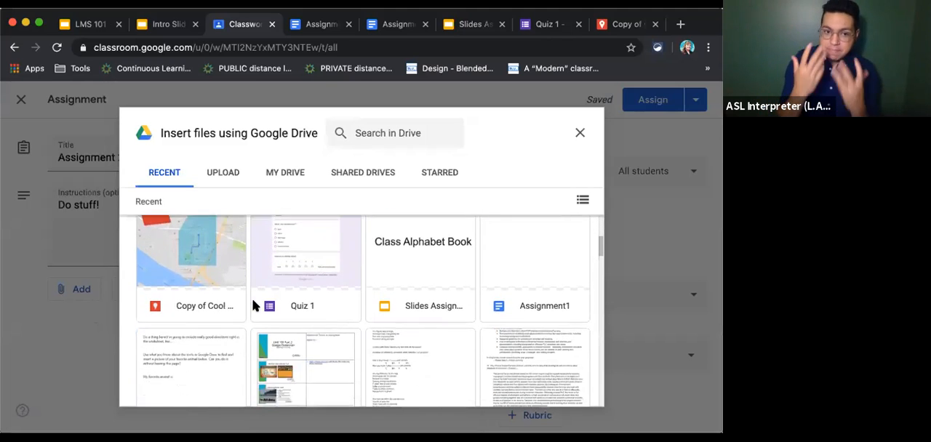
double_click(200, 333)
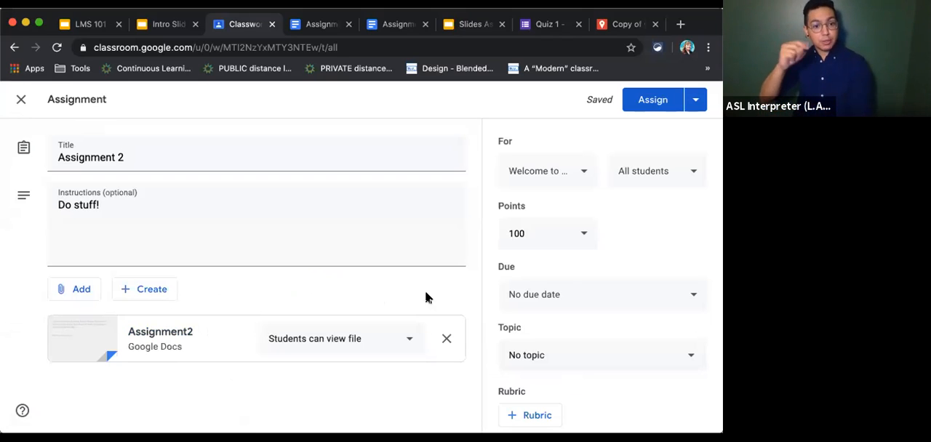
Try "Students can edit file" as the attached Assignment2 document's student access, and settle on "Make a copy for each student".
left_click(165, 211)
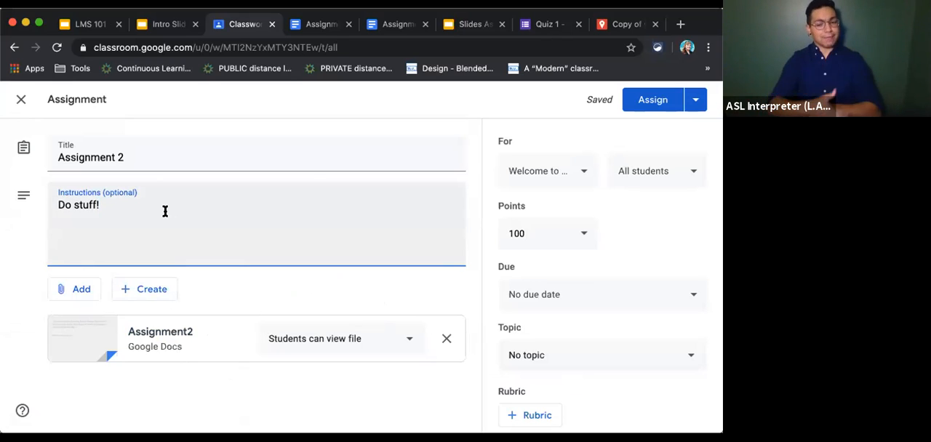
left_click(409, 341)
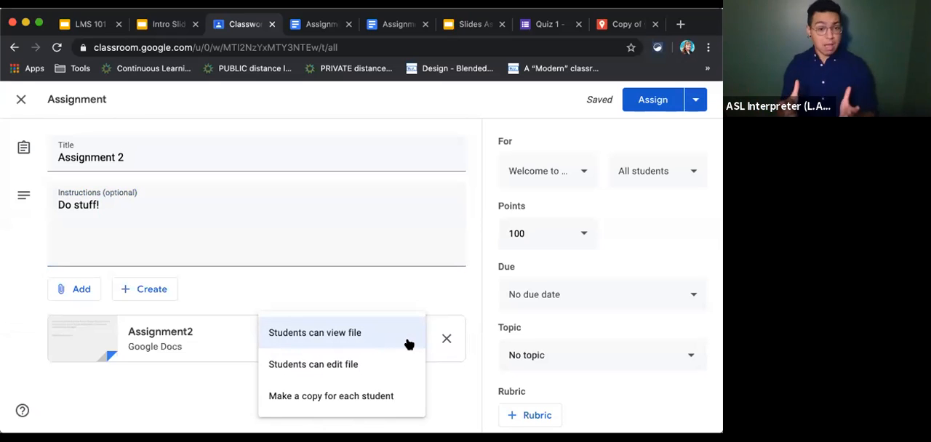
left_click(380, 359)
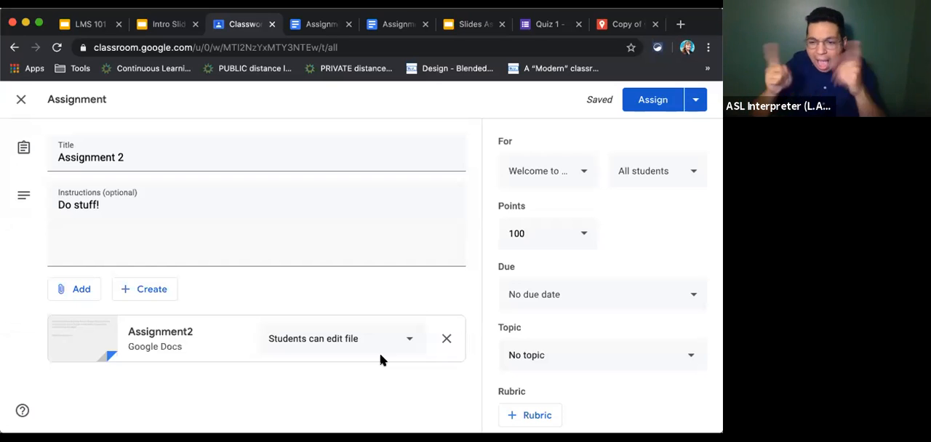
left_click(405, 339)
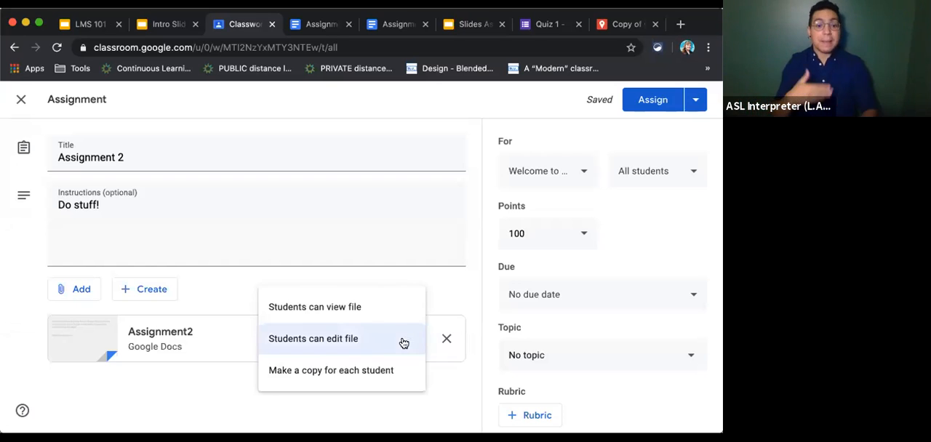
left_click(371, 370)
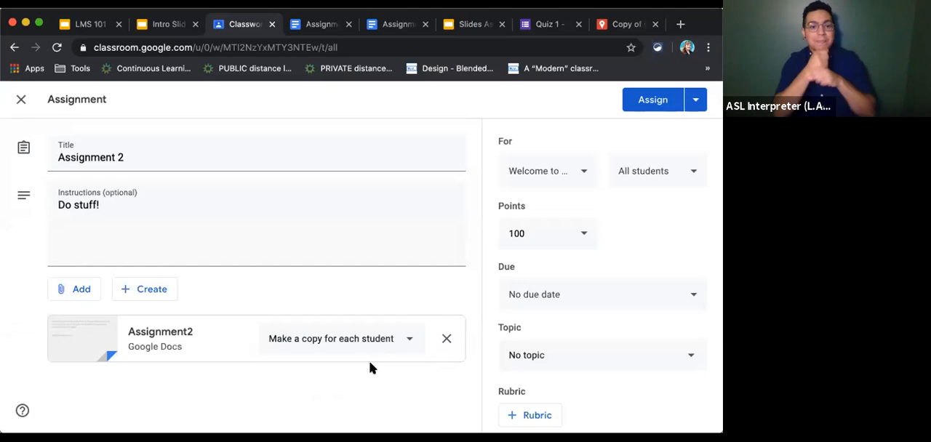
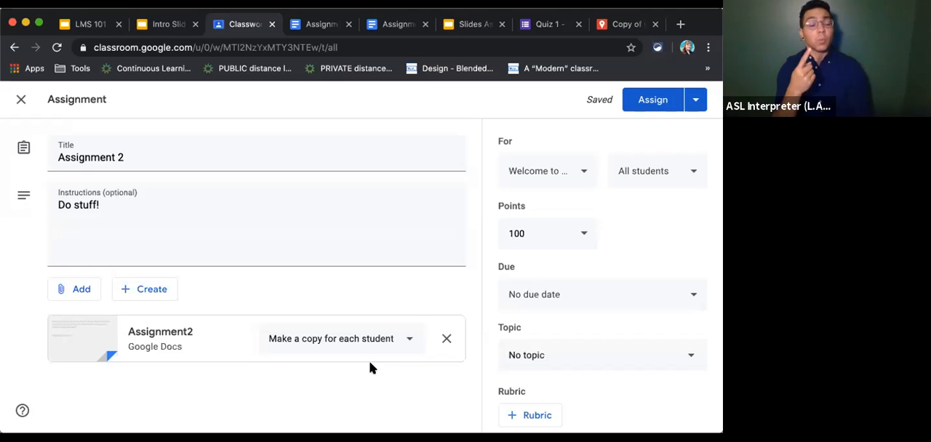
Switch the attached Assignment2 document to "Students can edit file", and restore "Make a copy for each student".
left_click(405, 340)
left_click(388, 313)
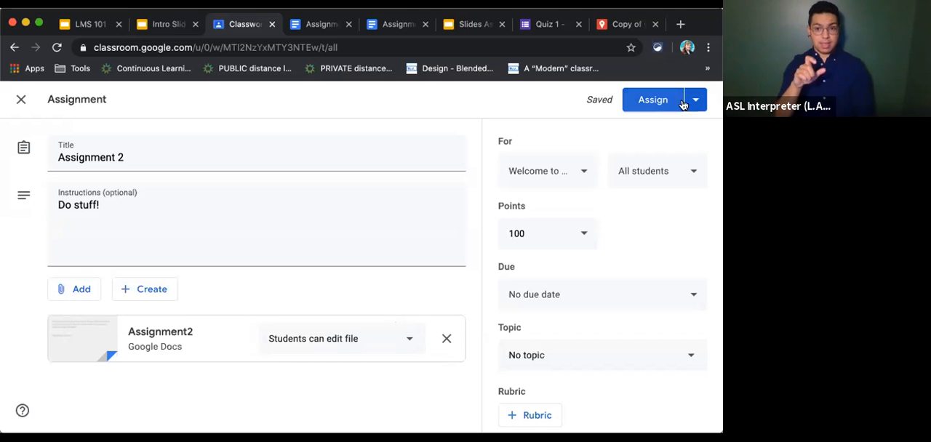
left_click(405, 343)
left_click(399, 375)
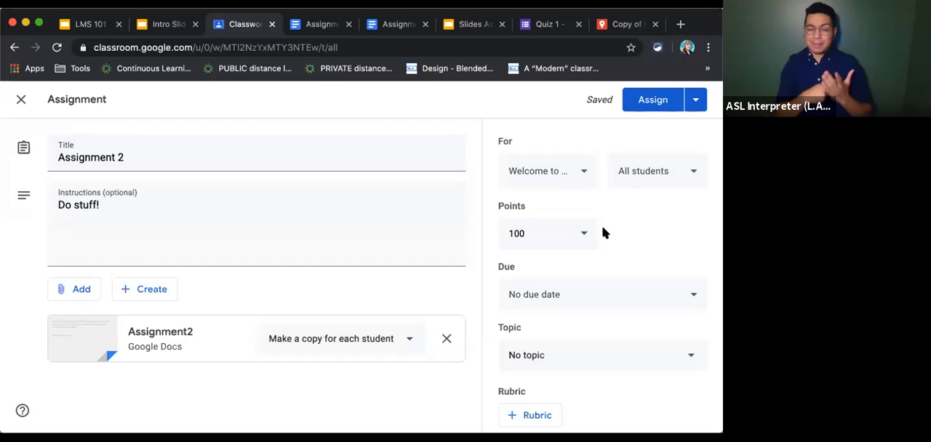
Try adding 2020 Test Class and Test Class 3000 as recipients of the assignment, and remove both again.
scroll(602, 231, "down", 1)
scroll(602, 232, "up", 1)
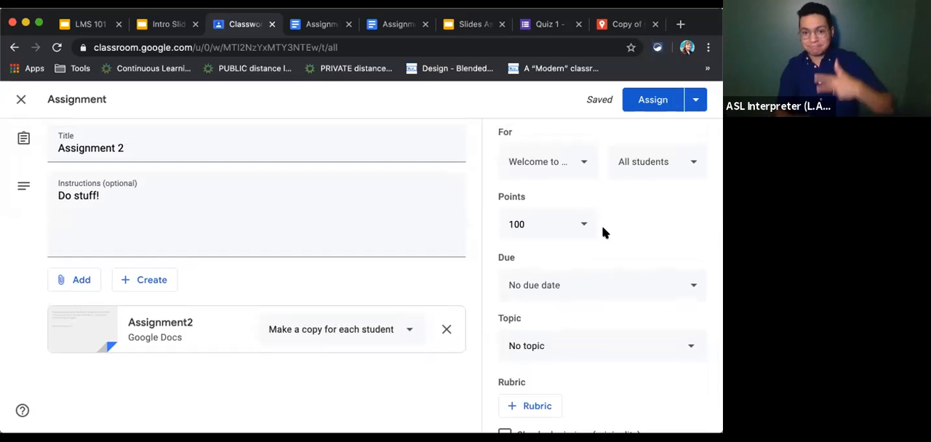
left_click(579, 163)
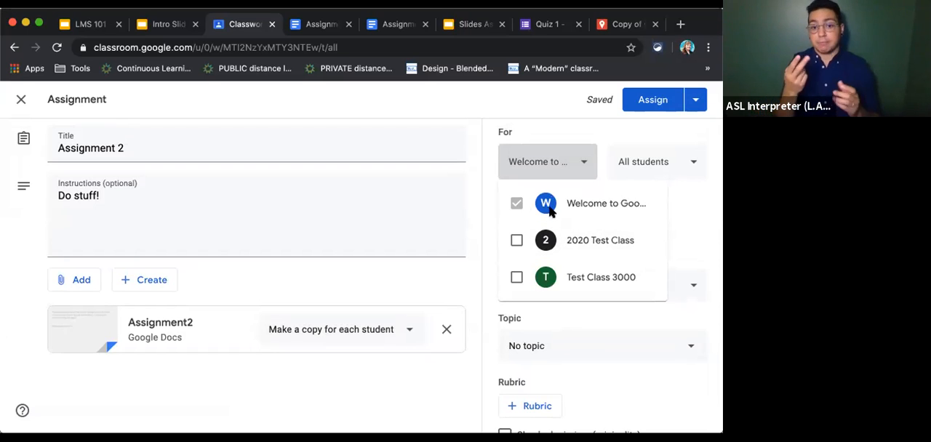
left_click(515, 241)
left_click(518, 280)
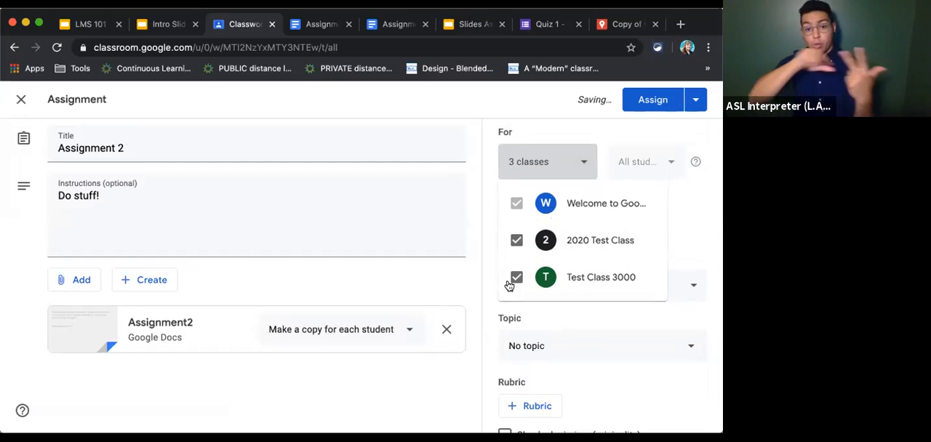
left_click(516, 278)
left_click(516, 241)
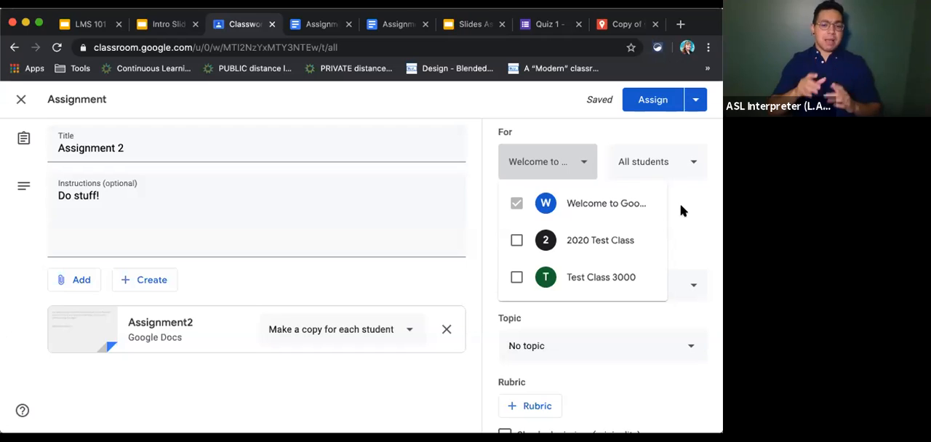
left_click(580, 166)
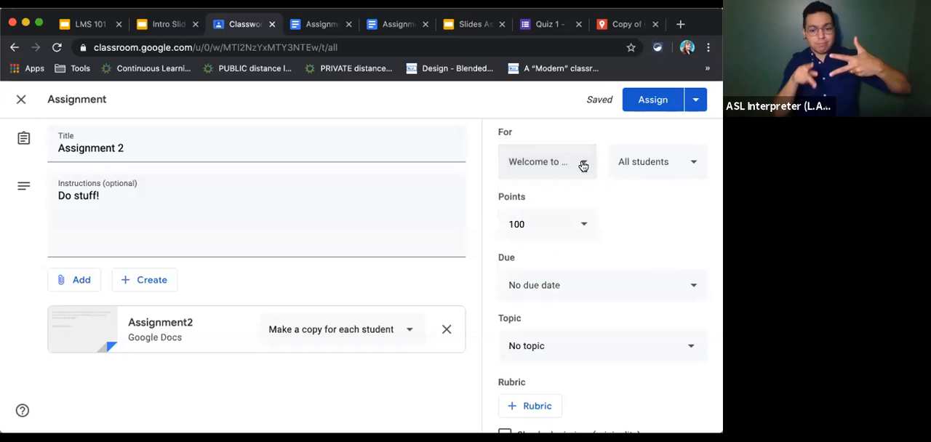
Try excluding the first listed student from the assignment, and restore the recipients to all students.
left_click(694, 163)
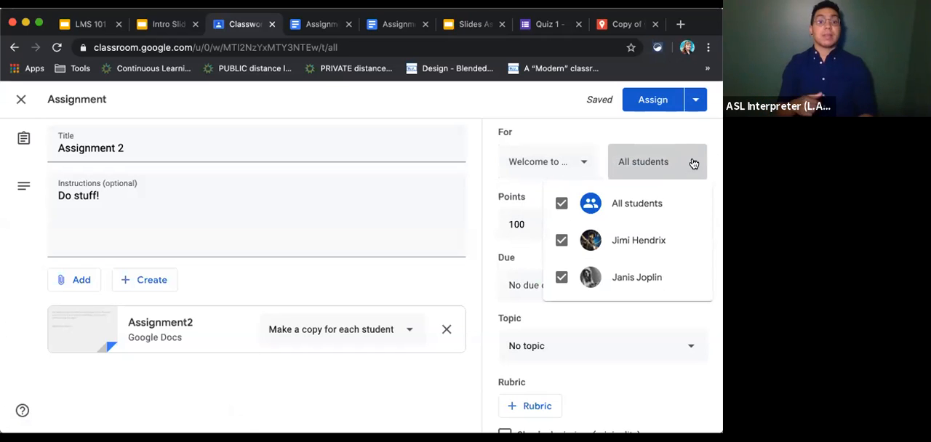
left_click(561, 242)
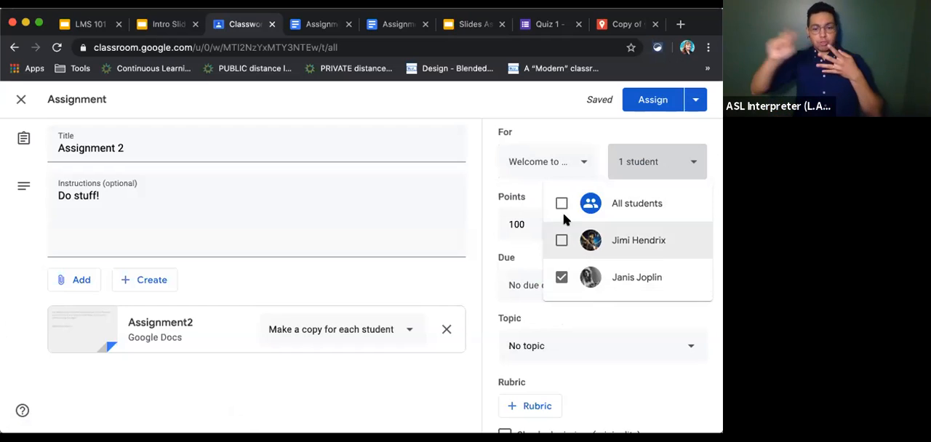
left_click(562, 204)
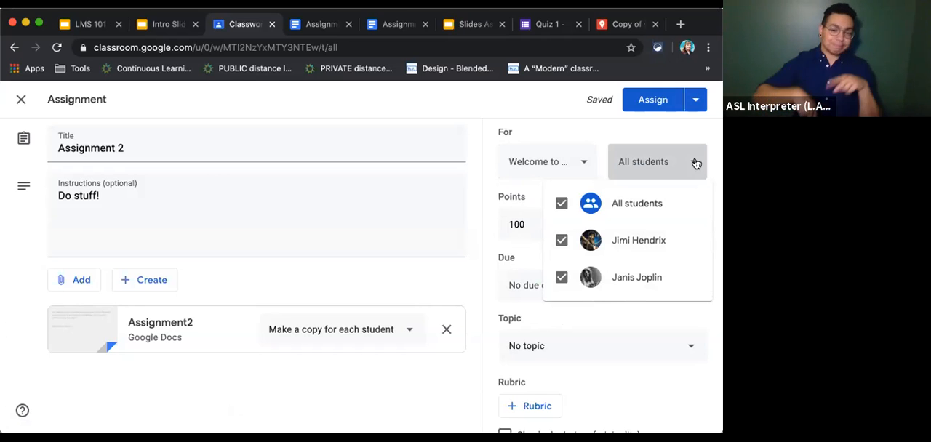
left_click(696, 163)
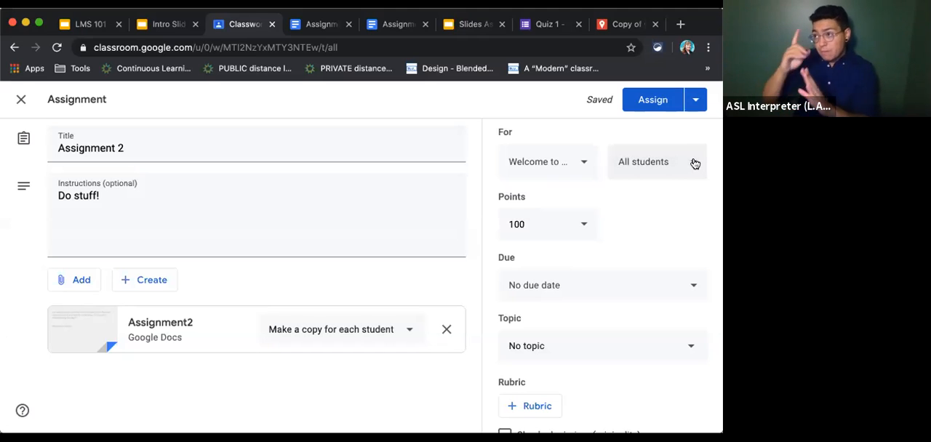
Set the assignment's point value to 50.
left_click(584, 224)
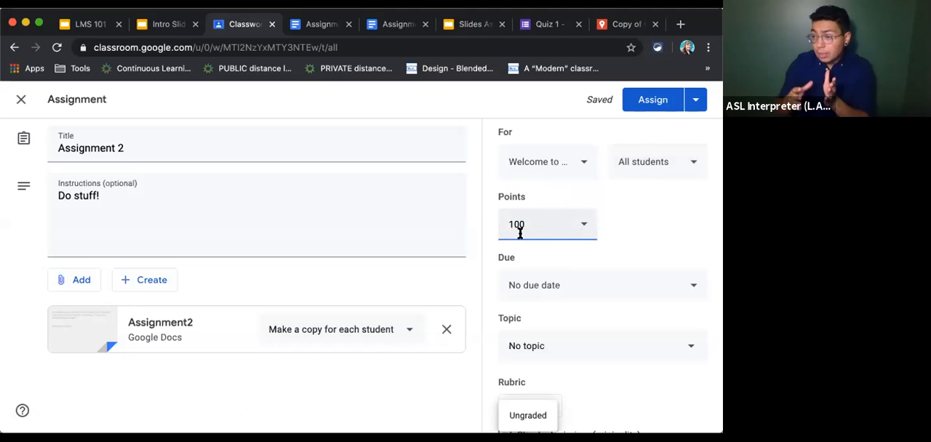
left_click_drag(523, 224, 499, 224)
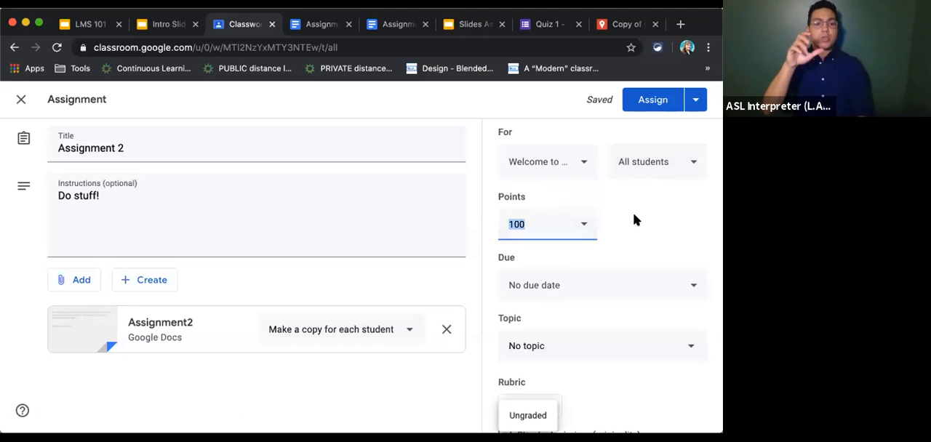
type("50")
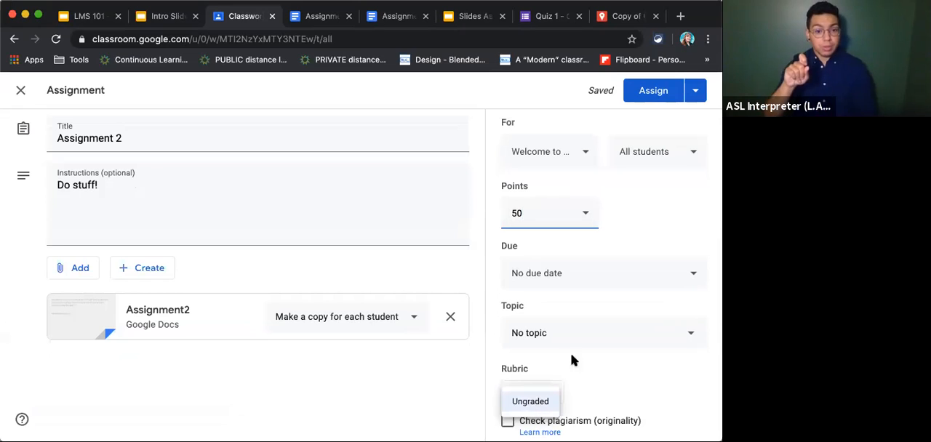
left_click(618, 211)
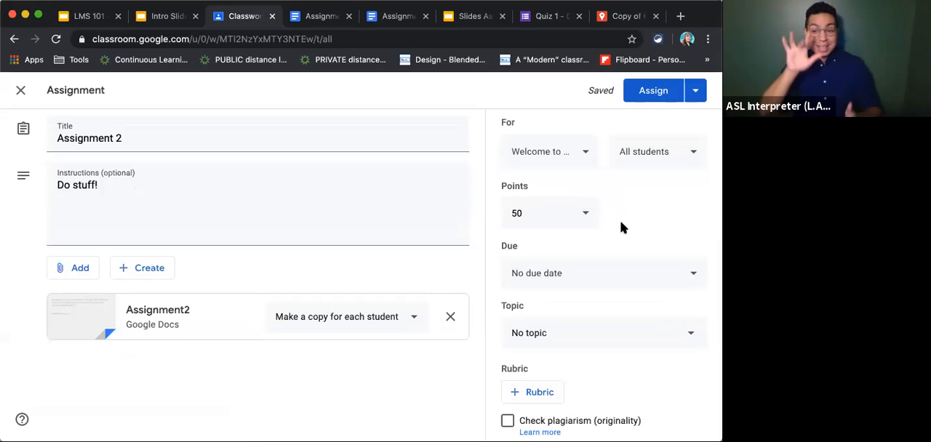
Set the assignment's due date to Aug 21, 2020 and file it under the Writing topic.
left_click(693, 274)
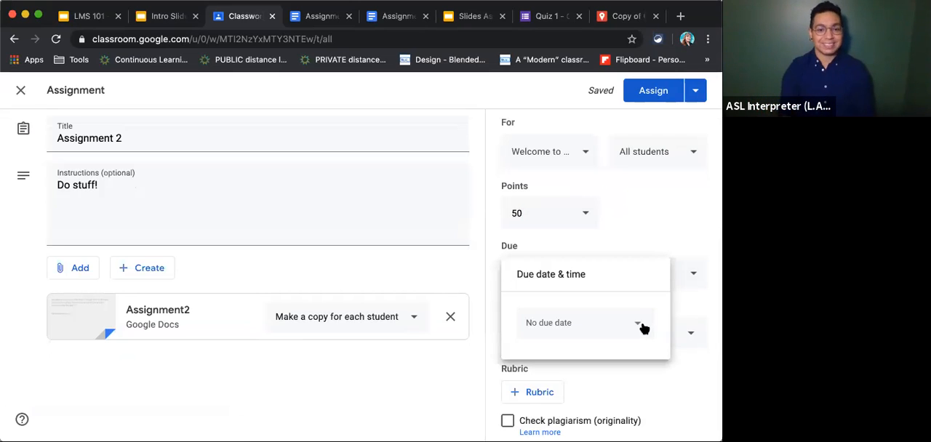
left_click(643, 325)
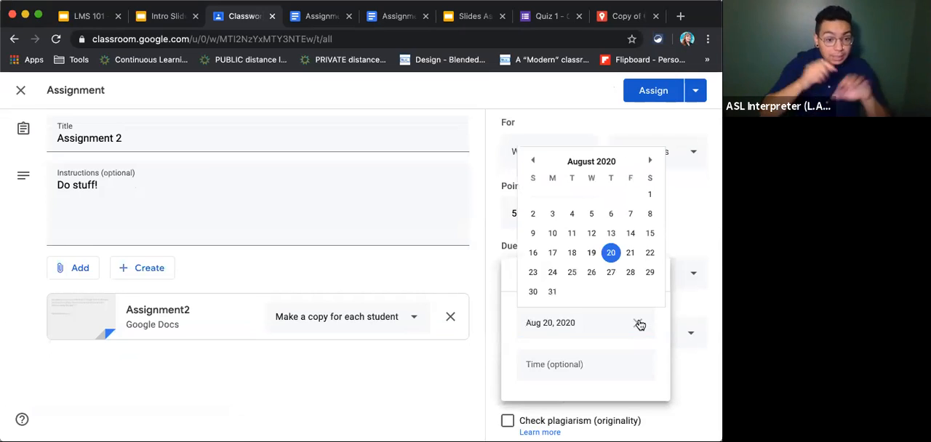
left_click(630, 253)
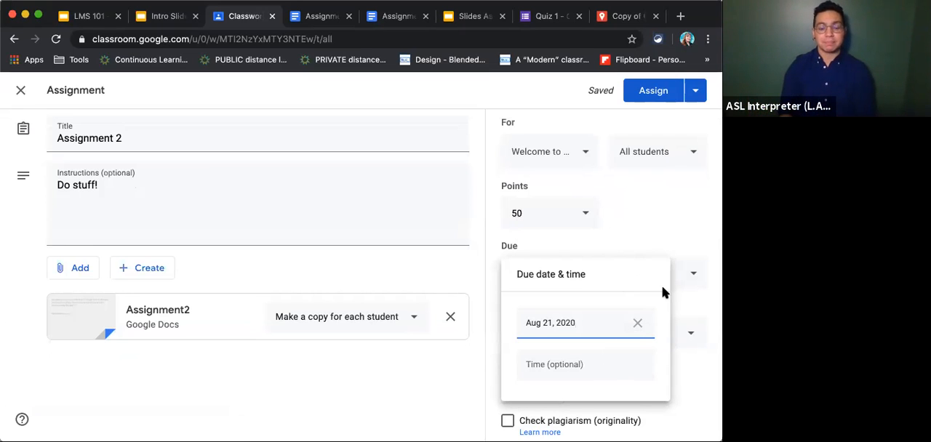
left_click(678, 236)
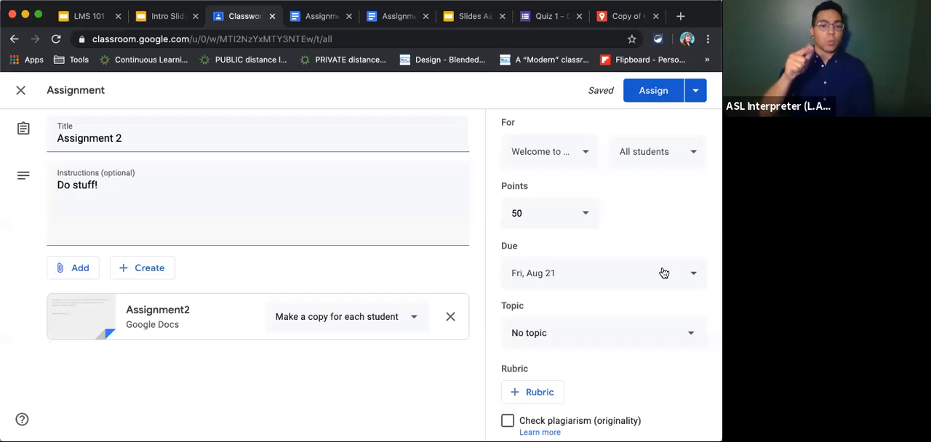
left_click(689, 337)
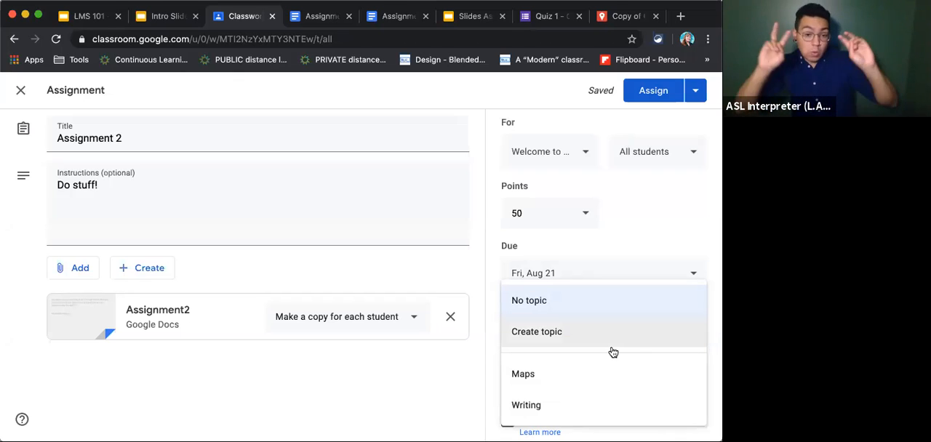
left_click(533, 409)
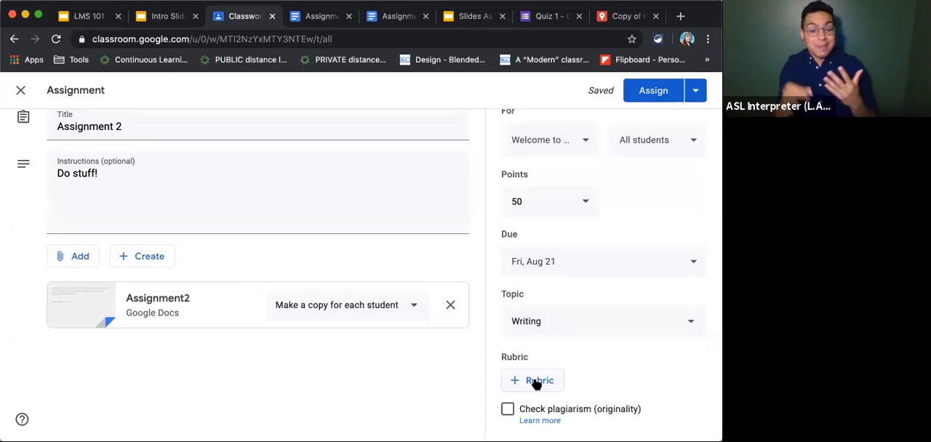
Add a rubric to the assignment by reusing the one from Assignment 1 in the Welcome to Google Classroom! class.
left_click(535, 383)
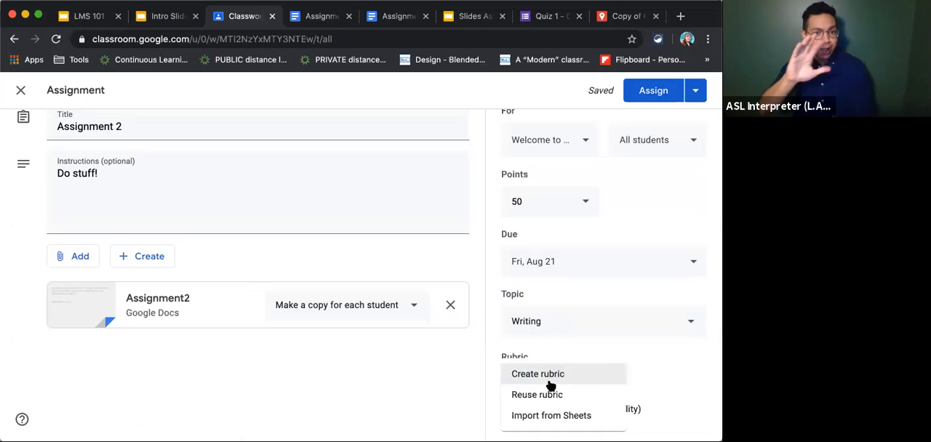
left_click(550, 397)
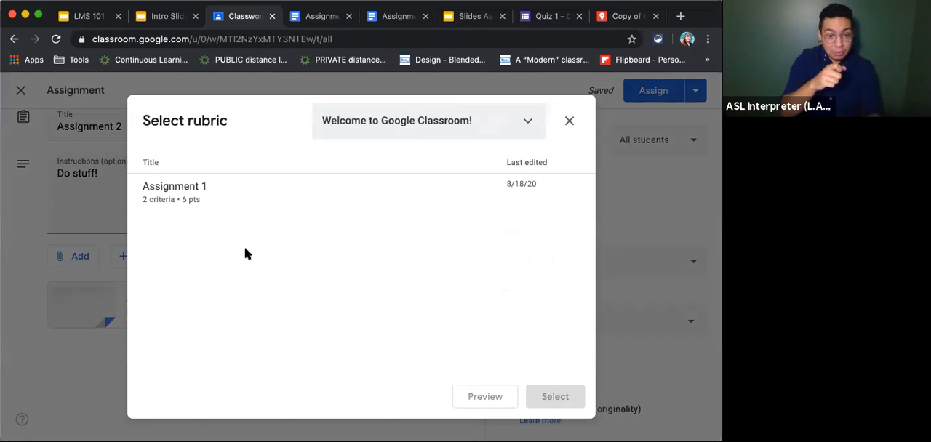
left_click(184, 195)
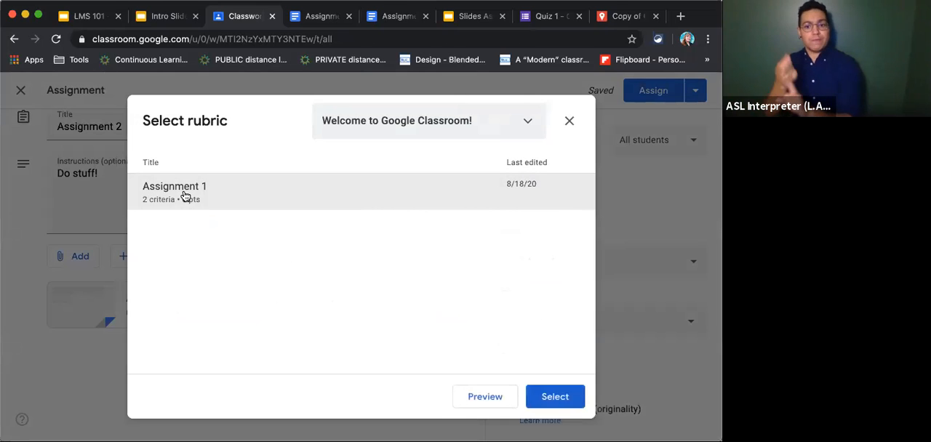
left_click(555, 400)
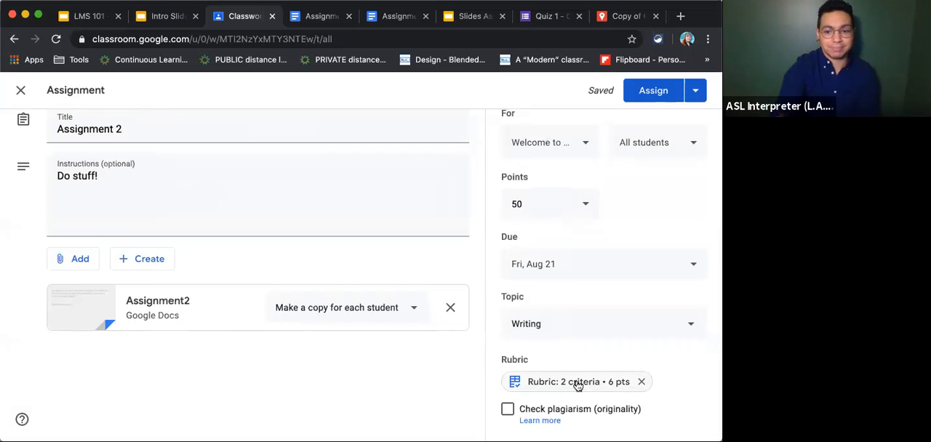
Review the attached rubric's Quality of Writing and Creativity criteria with their levels, and return to the assignment.
left_click(573, 384)
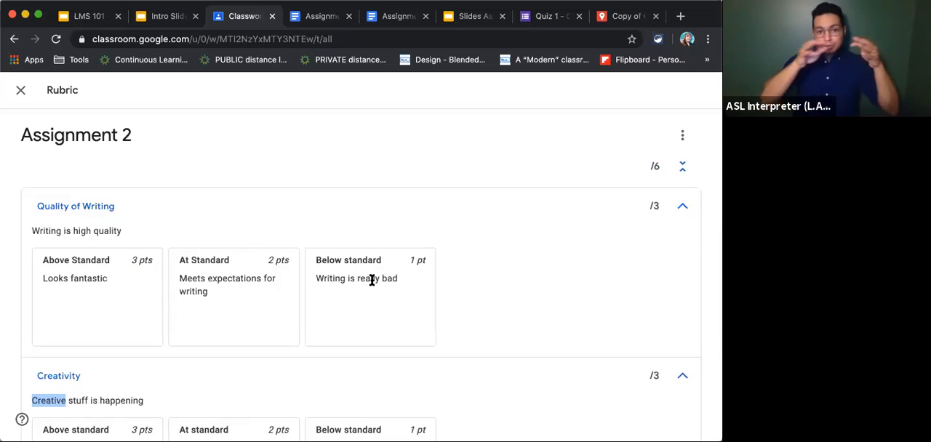
scroll(181, 307, "down", 2)
scroll(181, 308, "down", 2)
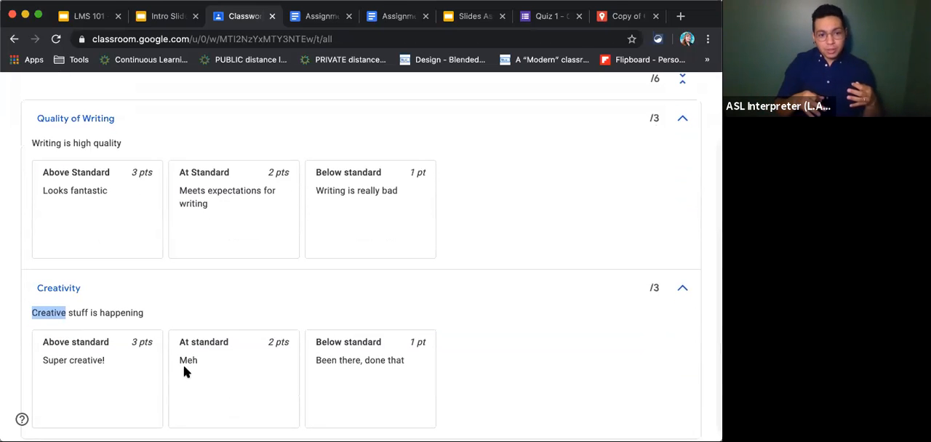
scroll(382, 363, "up", 2)
scroll(382, 363, "down", 2)
scroll(383, 364, "up", 2)
scroll(382, 363, "up", 2)
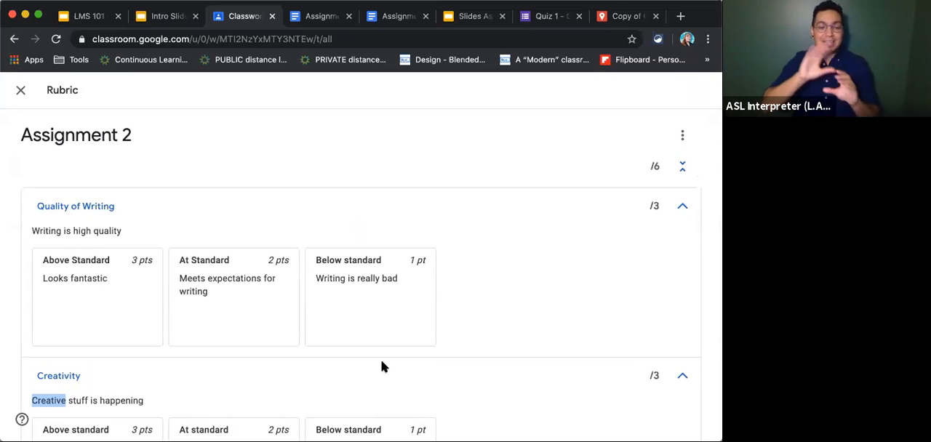
left_click(19, 92)
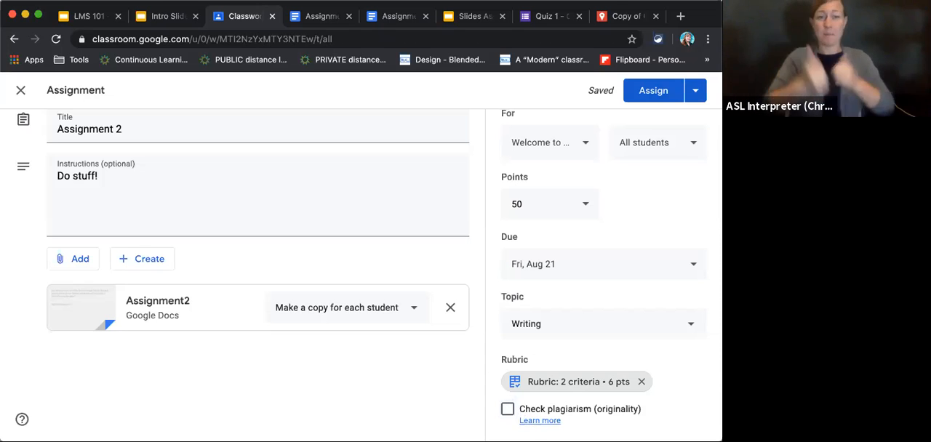
Read the Classroom Help article on turning on originality reports from the plagiarism check option, and return to the assignment.
left_click(538, 422)
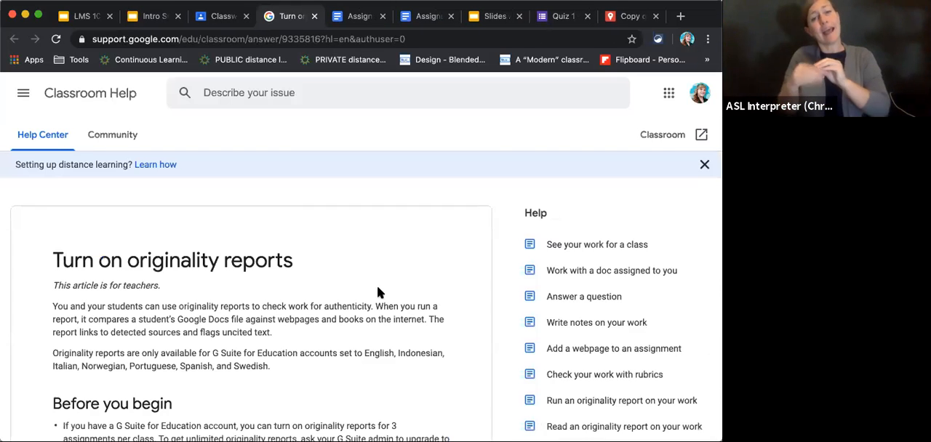
scroll(383, 300, "down", 3)
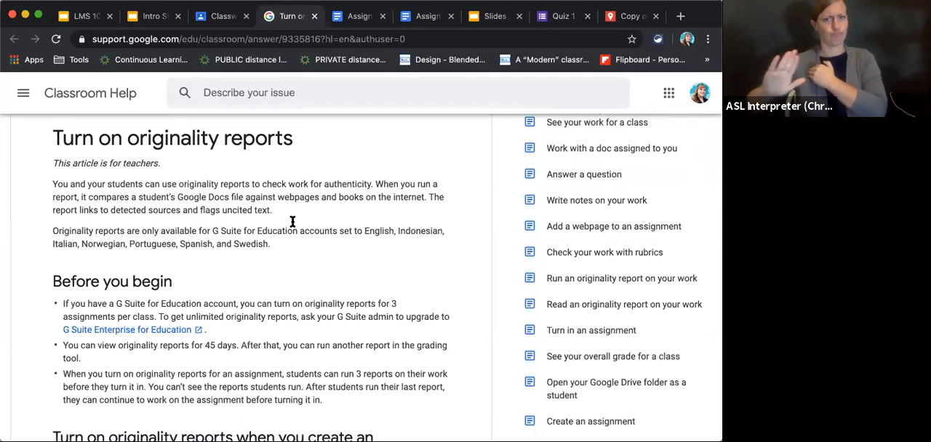
left_click(209, 22)
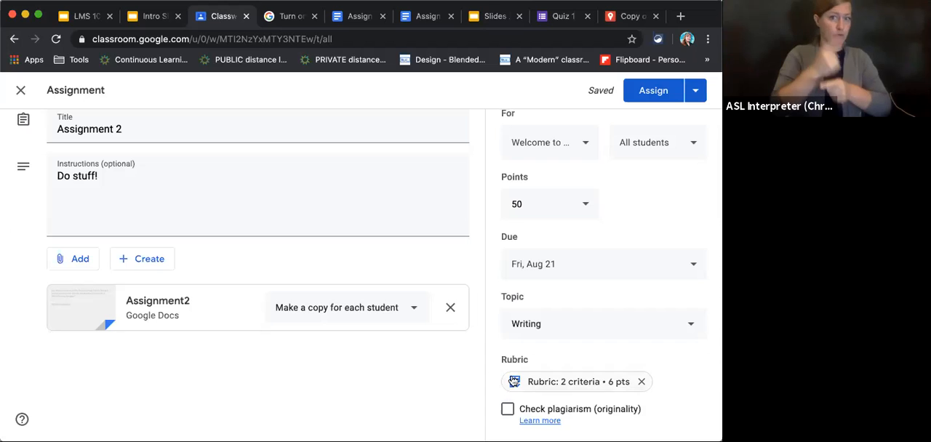
scroll(488, 200, "up", 1)
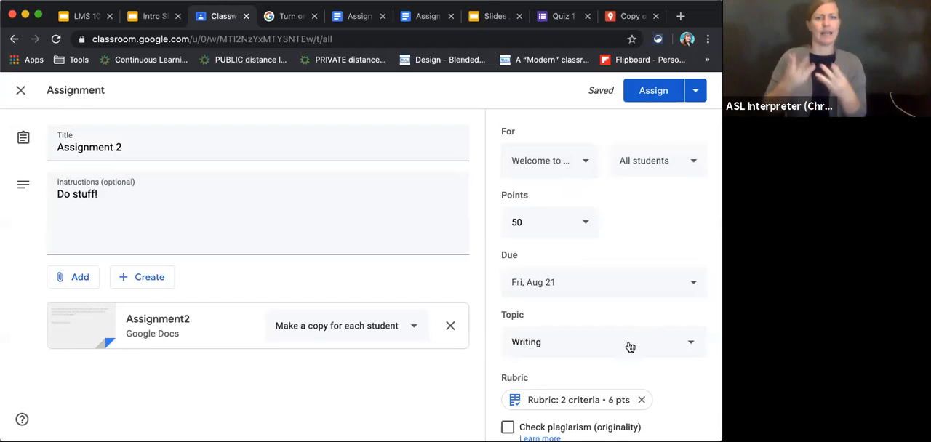
left_click(418, 334)
left_click(418, 335)
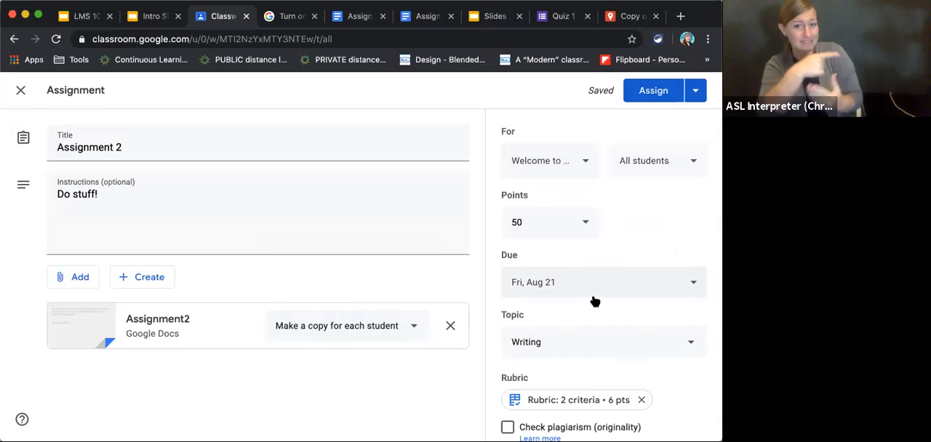
left_click(527, 228)
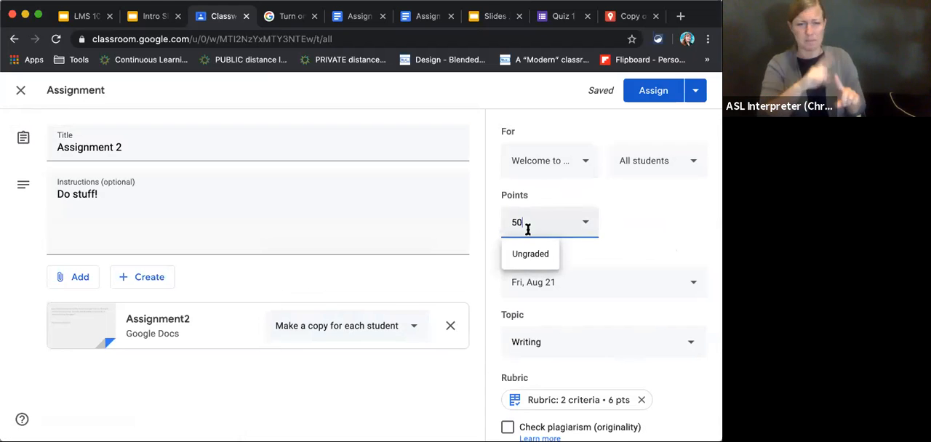
left_click(611, 224)
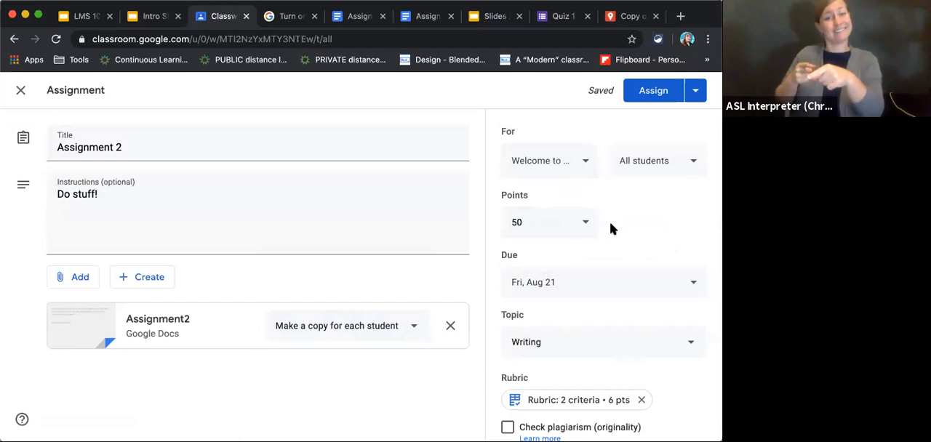
Try a value of 60 points for the assignment, and switch its grading to Ungraded.
left_click(533, 214)
left_click_drag(532, 216, 500, 219)
type("60")
left_click(668, 225)
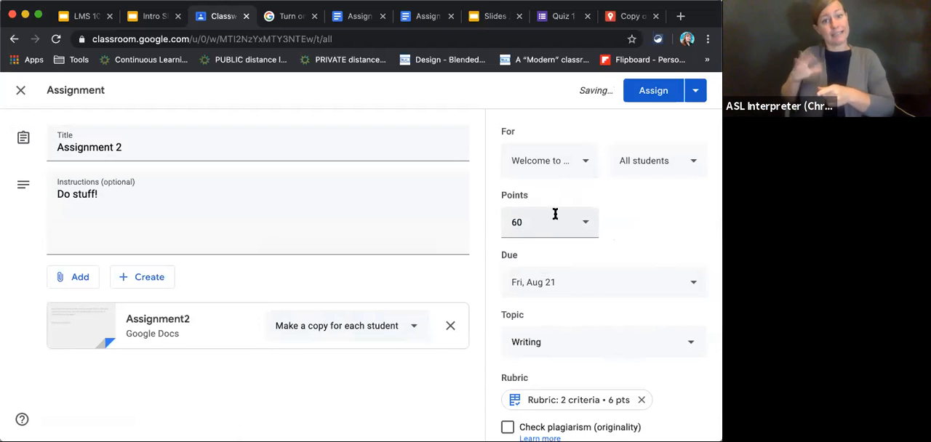
left_click(550, 225)
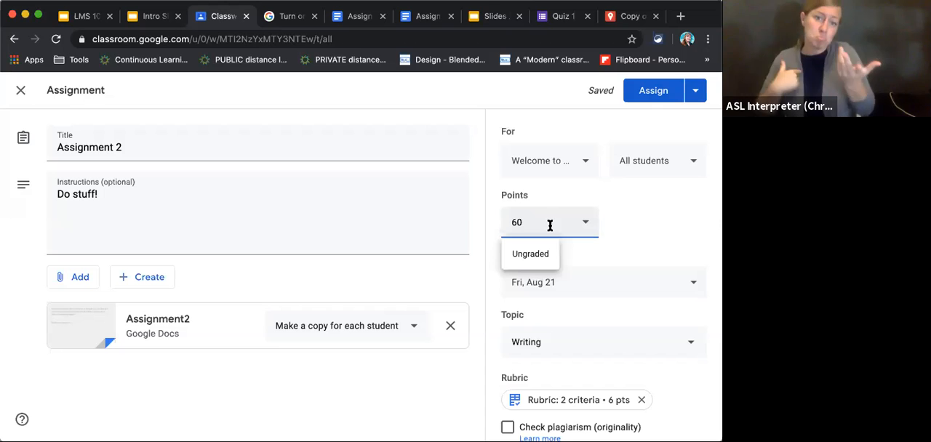
left_click(544, 256)
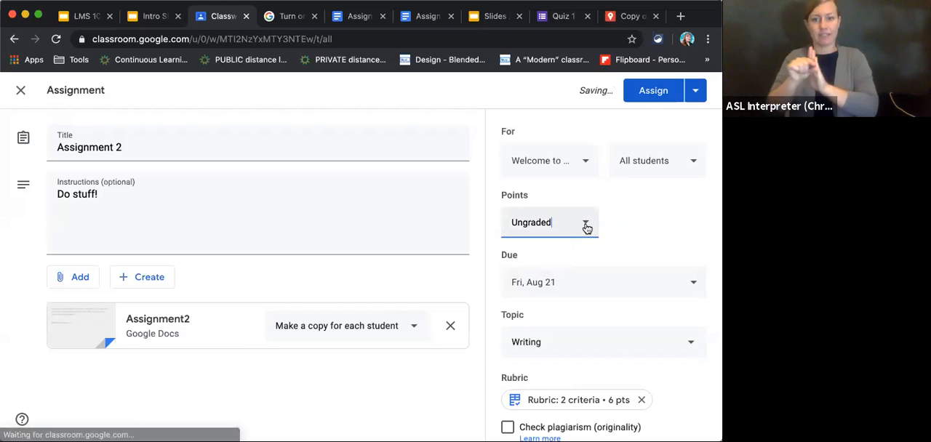
Set the assignment's points to 6 and assign it to the class immediately.
left_click_drag(561, 218, 463, 213)
type("6")
left_click(638, 219)
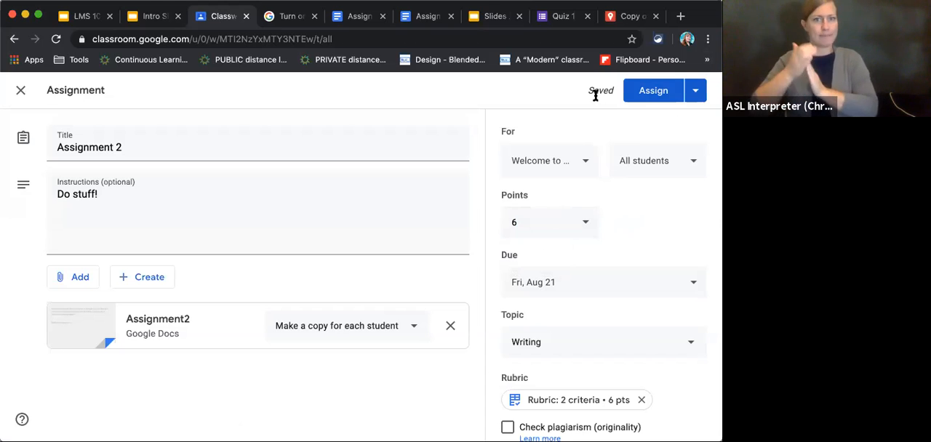
left_click(696, 92)
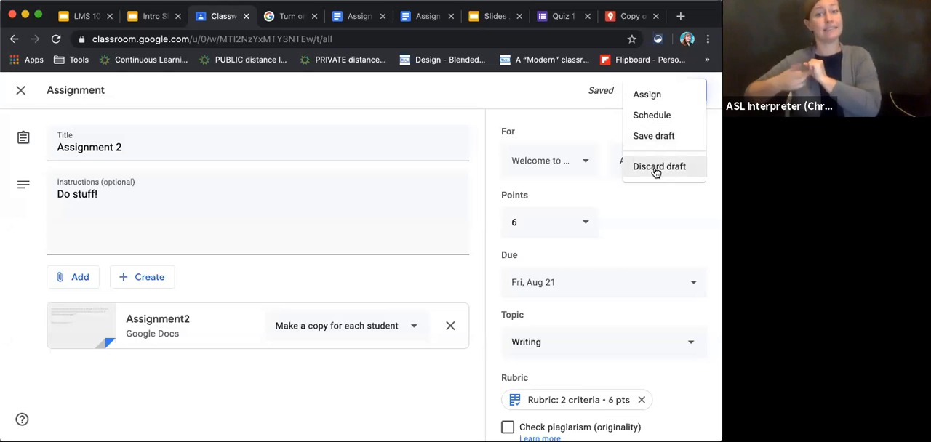
left_click(647, 96)
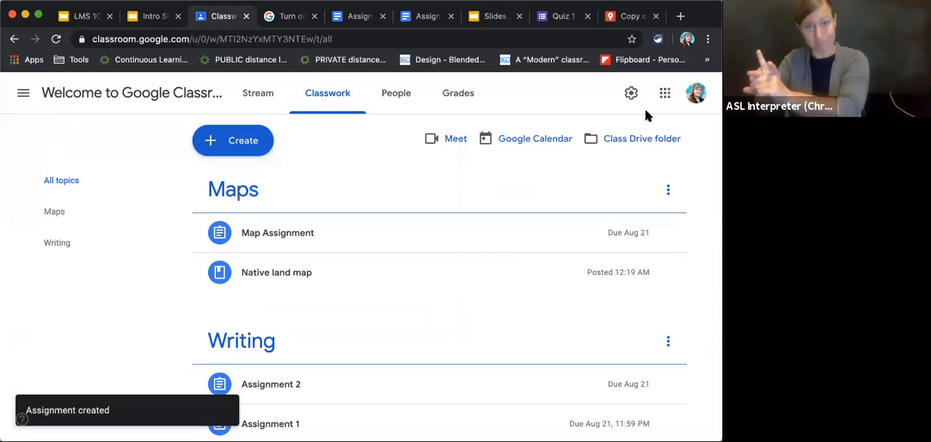
Review the details of Assignment 2 under the Writing topic, including its turned-in status, rubric and attachment, and collapse it.
scroll(417, 253, "down", 1)
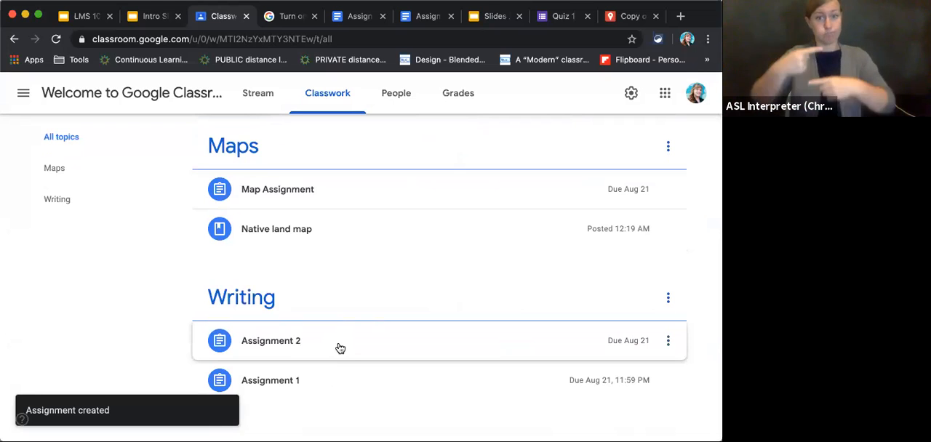
left_click(276, 346)
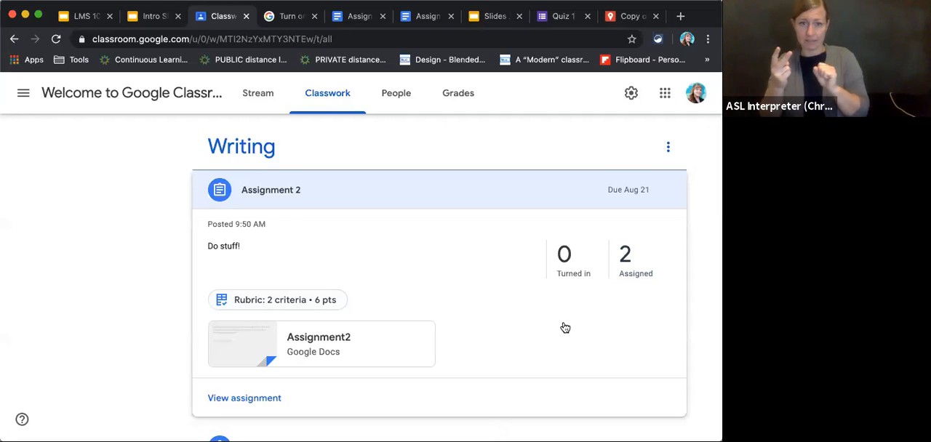
scroll(565, 328, "down", 1)
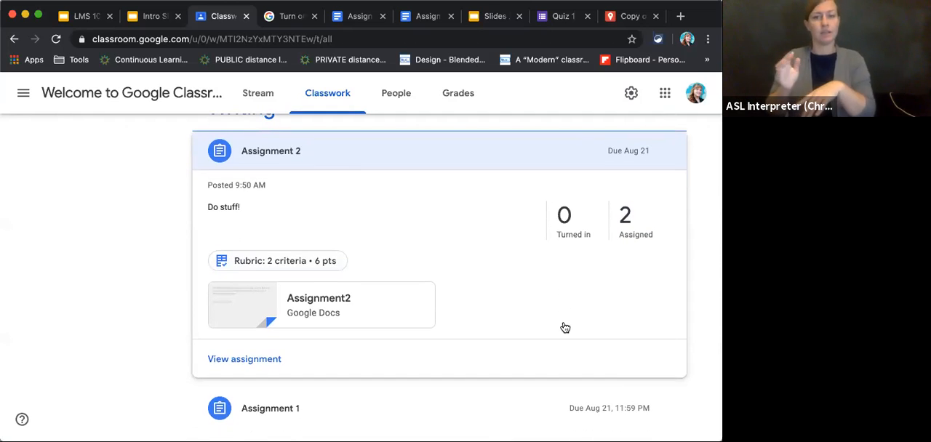
scroll(565, 328, "down", 1)
scroll(565, 328, "up", 3)
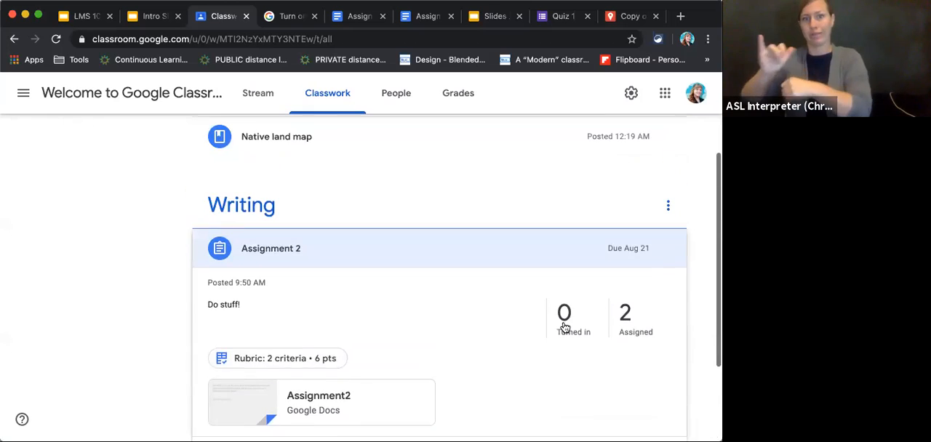
scroll(565, 328, "up", 1)
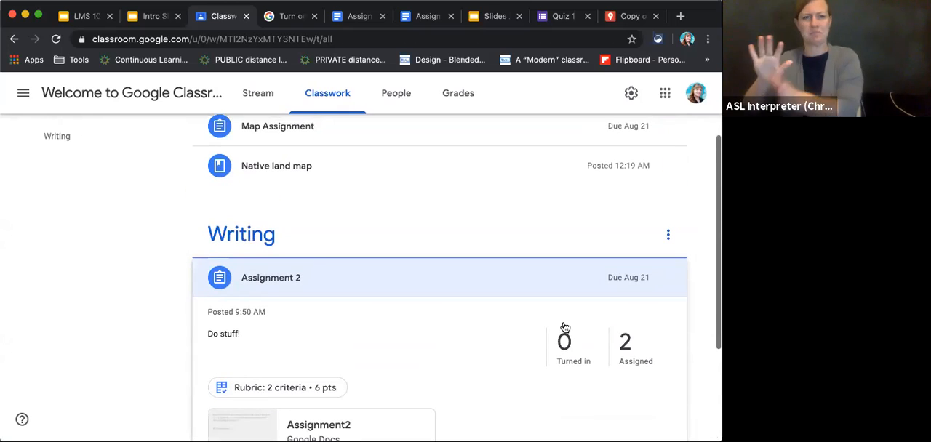
left_click(301, 277)
scroll(459, 326, "up", 1)
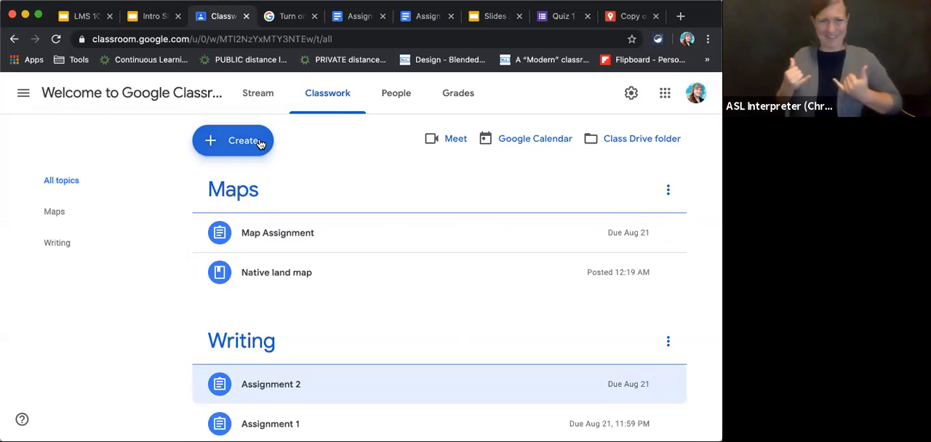
Create a new classwork question that asks "How are you?".
left_click(234, 145)
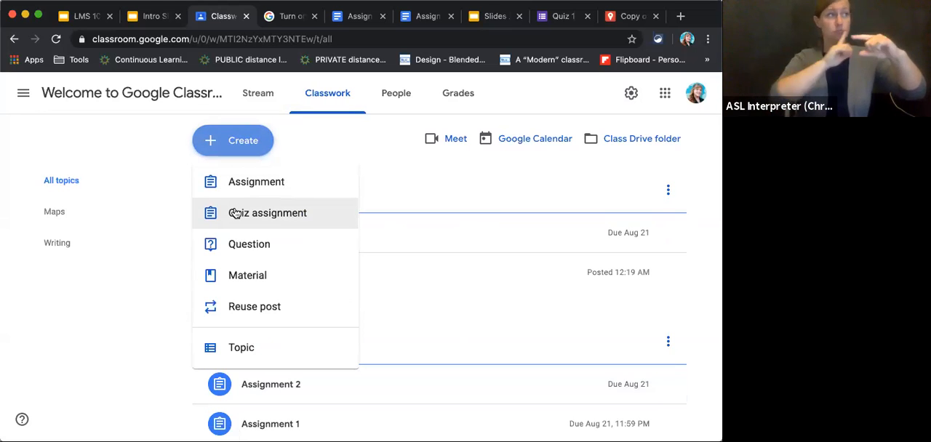
left_click(253, 247)
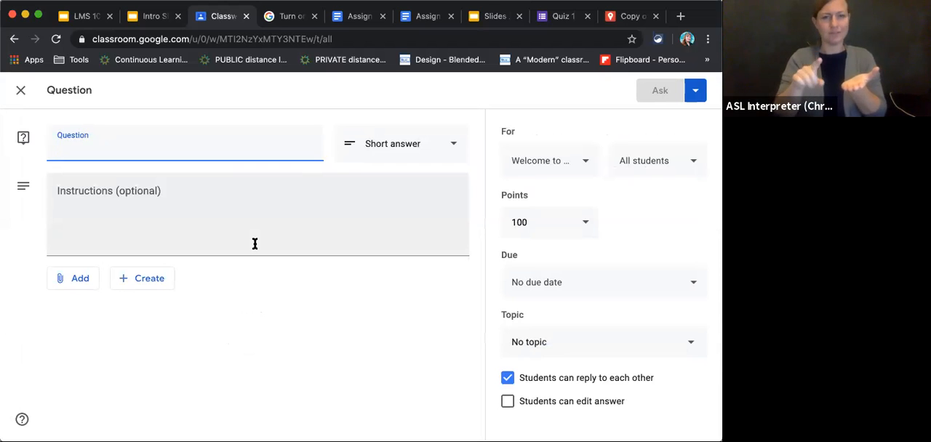
type("How are you?")
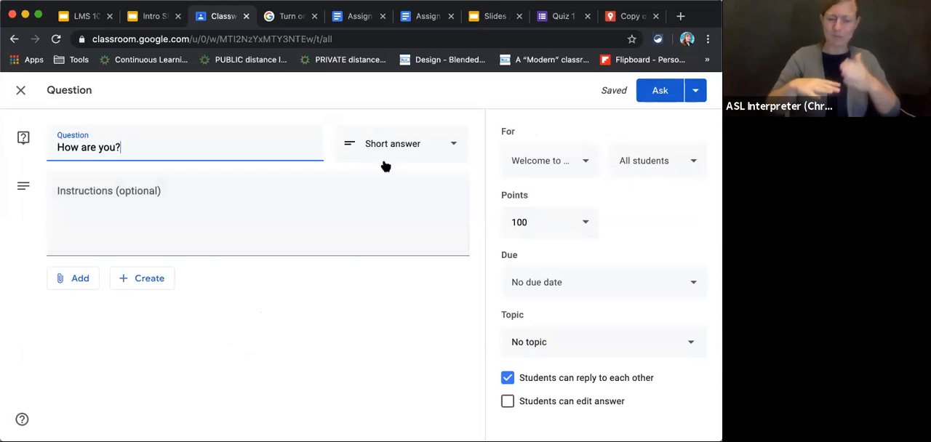
Try the Multiple choice answer type for the question, and return it to Short answer.
left_click(405, 150)
left_click(360, 172)
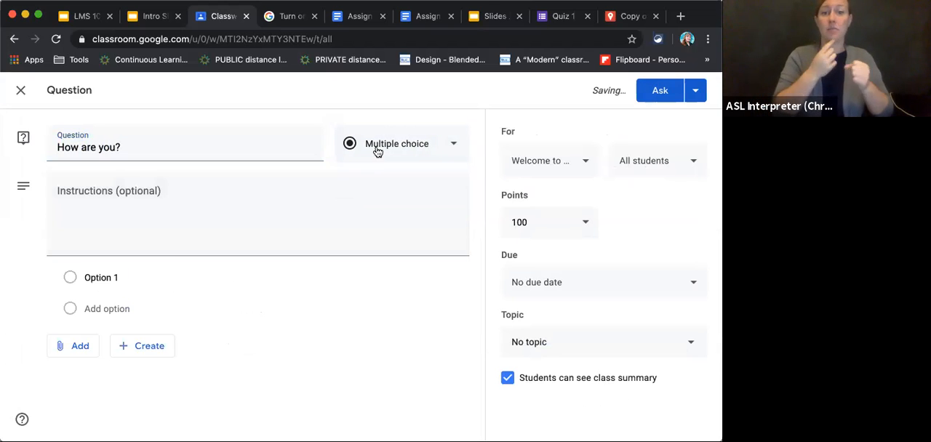
left_click(376, 148)
left_click(376, 109)
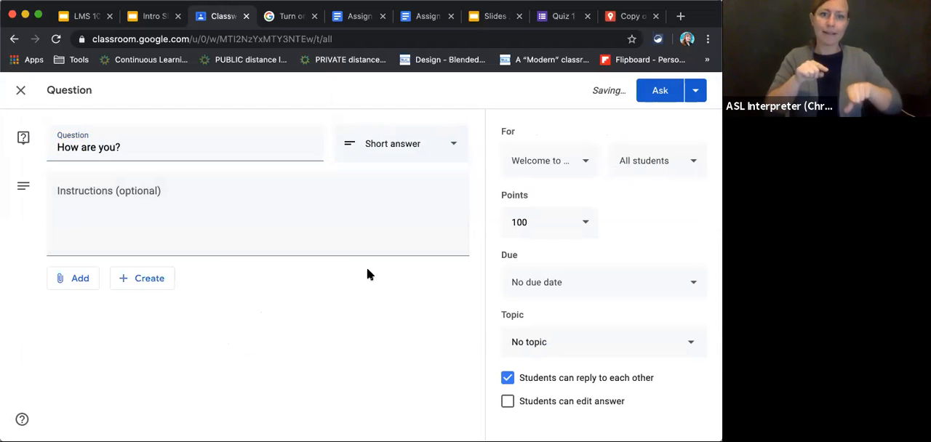
Examine the attachment sources, new file types and points options available for the question.
left_click(78, 282)
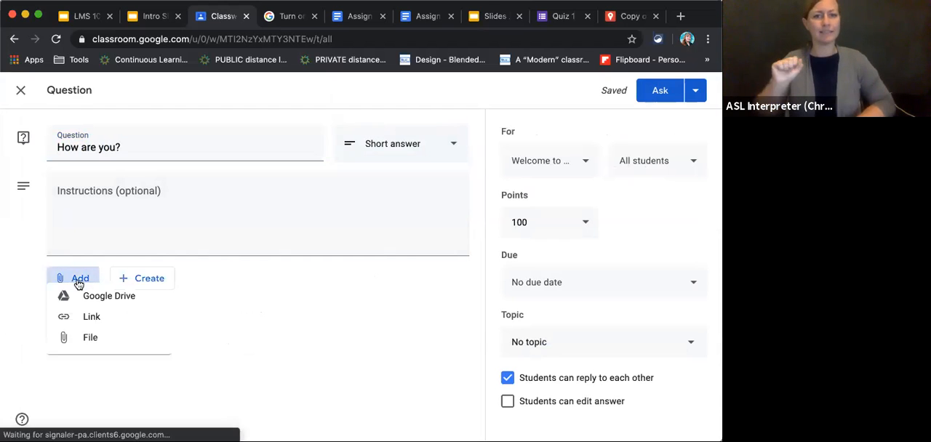
left_click(159, 283)
left_click(131, 282)
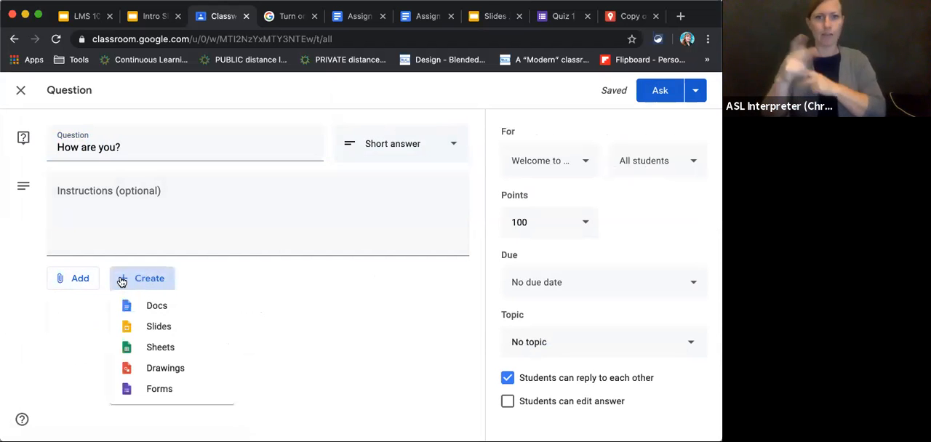
left_click(85, 280)
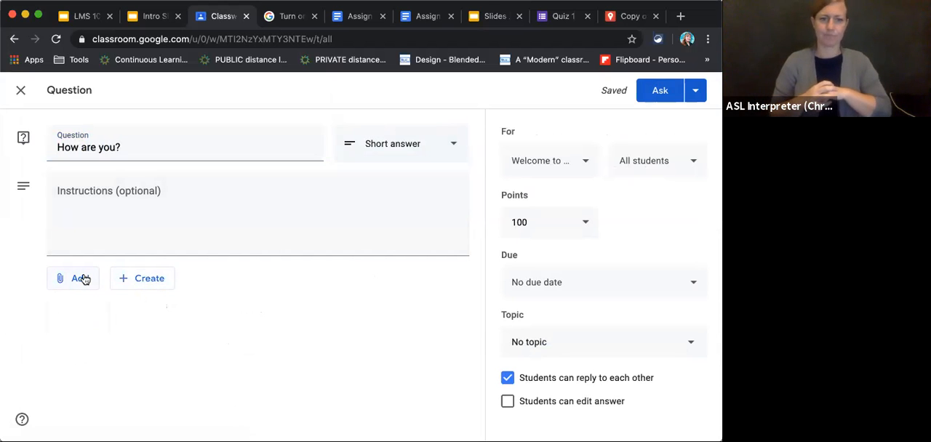
left_click(85, 280)
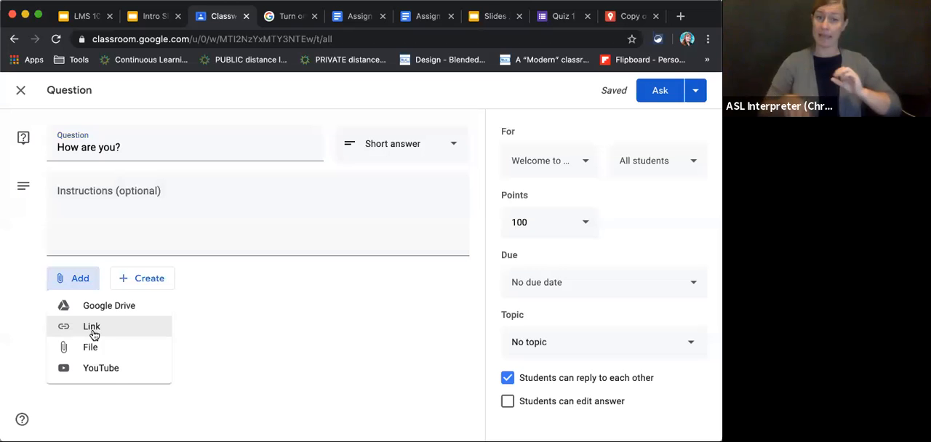
left_click(77, 280)
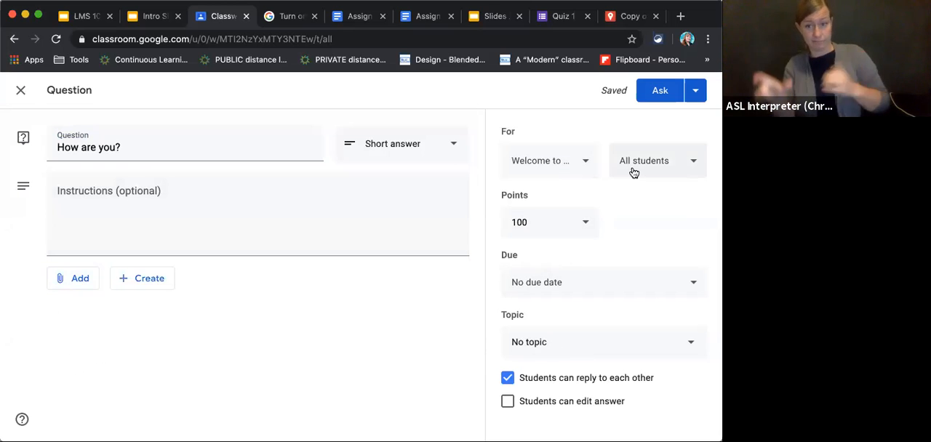
left_click(551, 222)
left_click(648, 219)
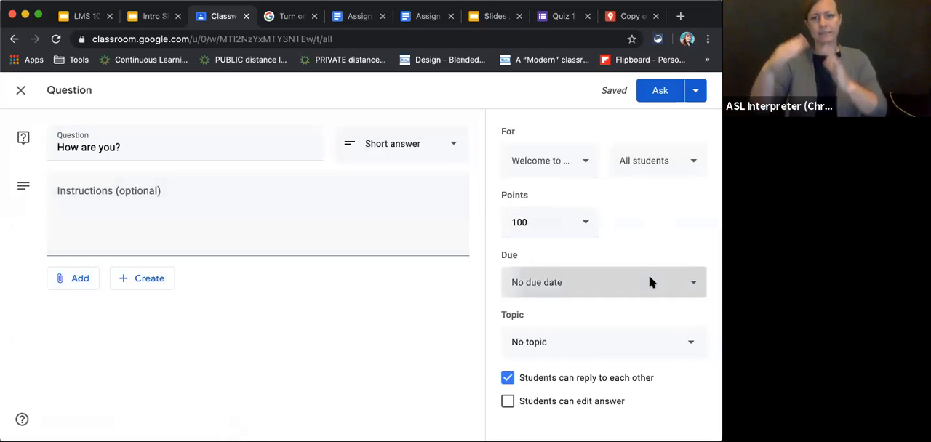
Set the question's due date to Aug 21, 2020 and turn off students replying to each other.
left_click(649, 282)
left_click(637, 339)
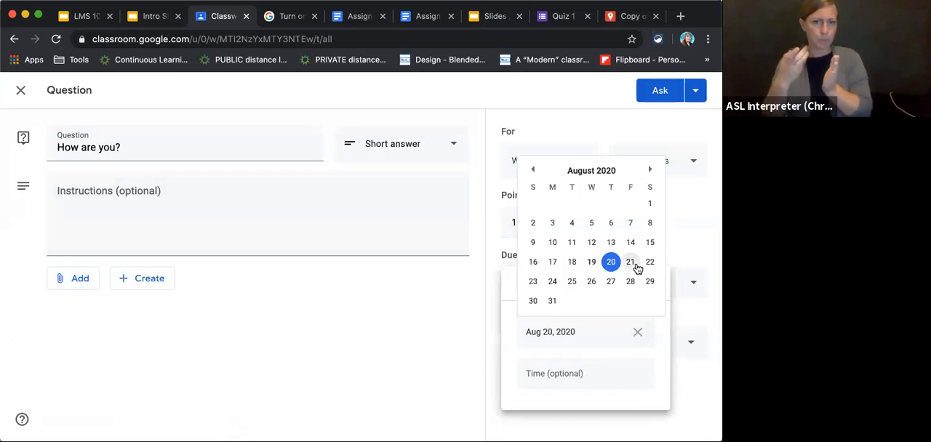
left_click(631, 263)
left_click(684, 379)
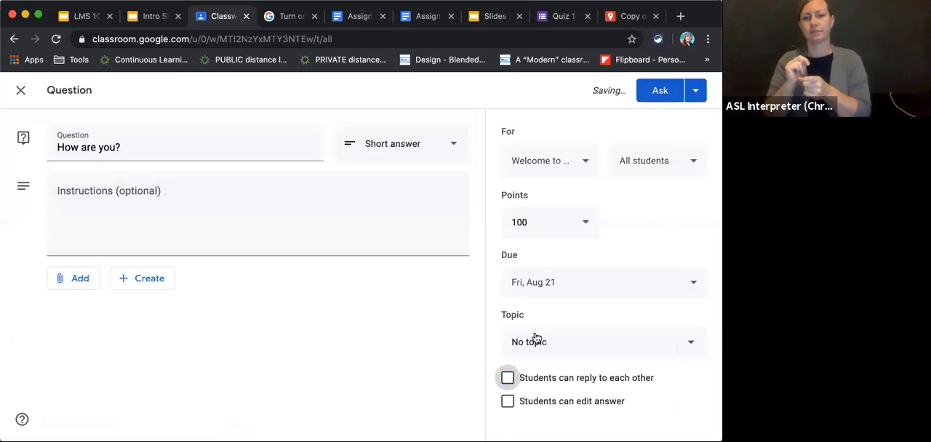
File the question under a new topic named Discussions.
left_click(526, 343)
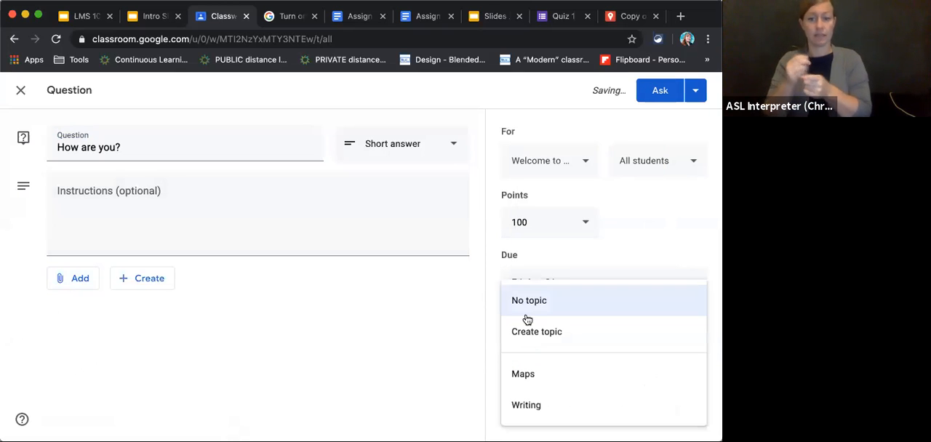
left_click(531, 333)
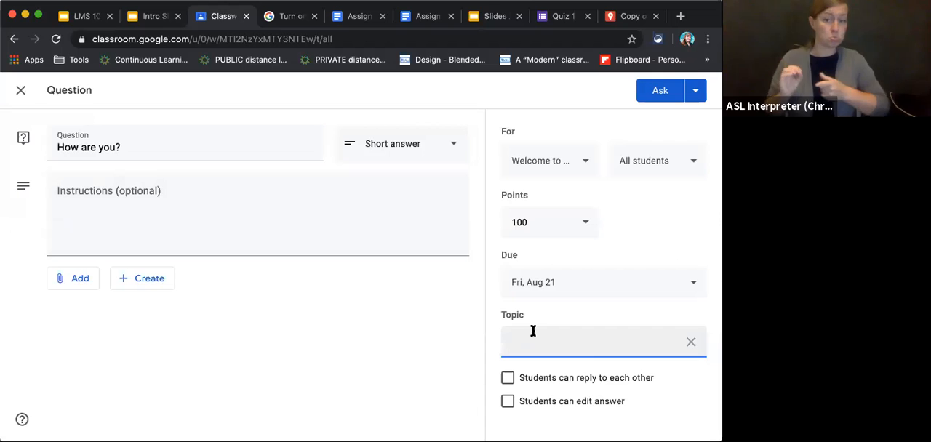
type("Discussions")
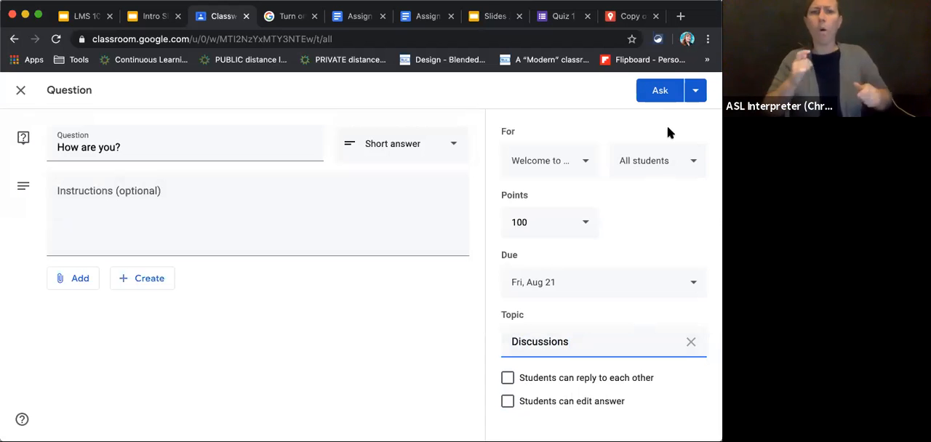
Check the posting options for the question, and ask it to the class immediately.
left_click(696, 93)
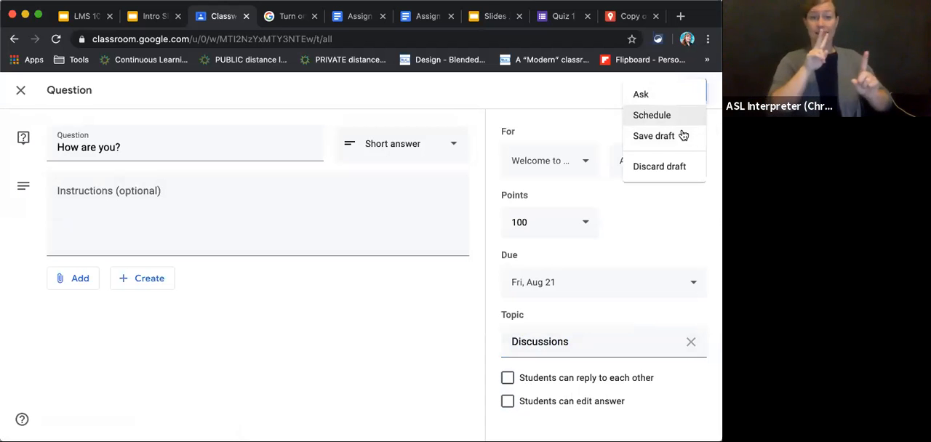
left_click(552, 90)
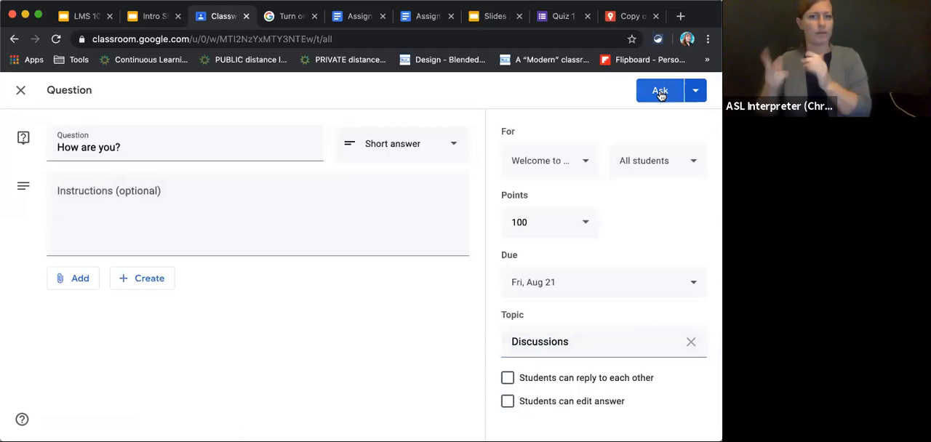
left_click(660, 91)
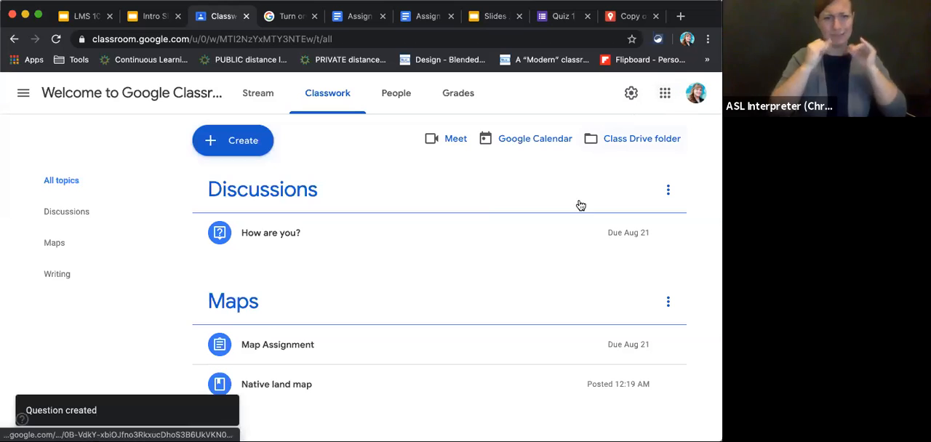
Examine the class stream, including the new question and assignment posts and the older announcement with its attached video.
scroll(569, 275, "down", 1)
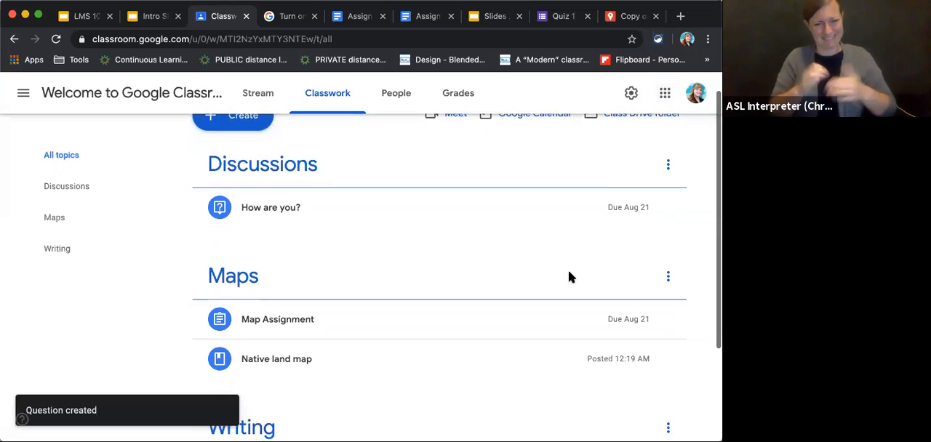
left_click(250, 94)
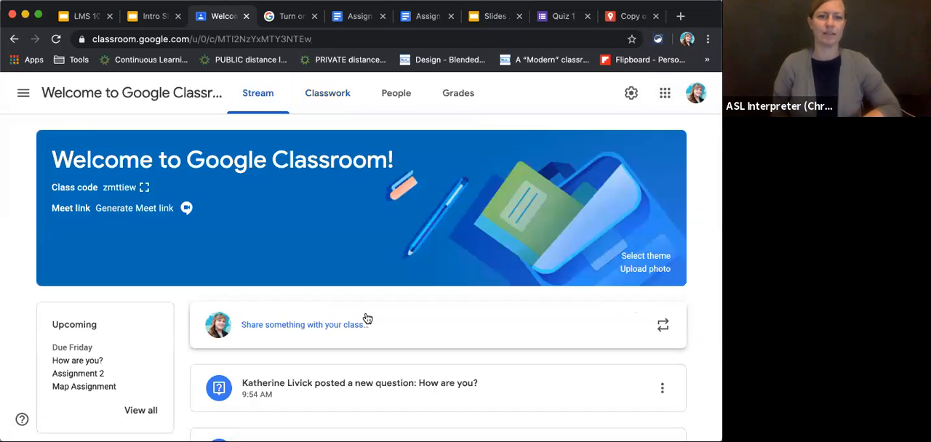
scroll(367, 318, "down", 4)
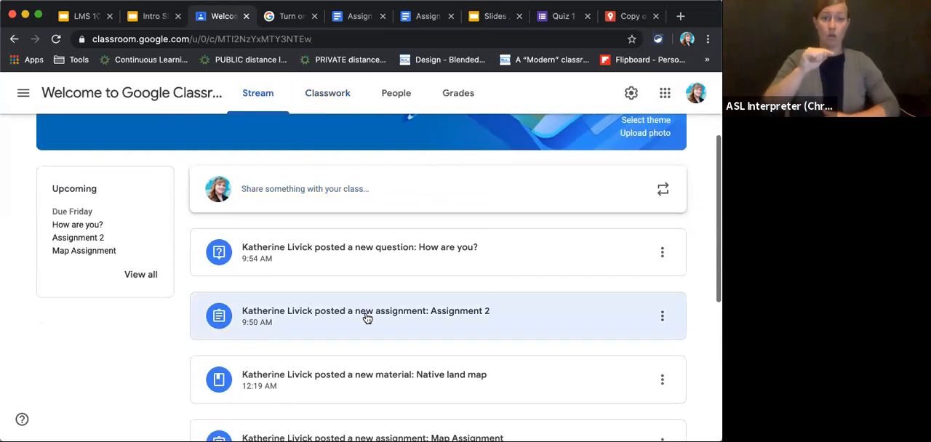
scroll(367, 318, "down", 1)
scroll(368, 319, "up", 2)
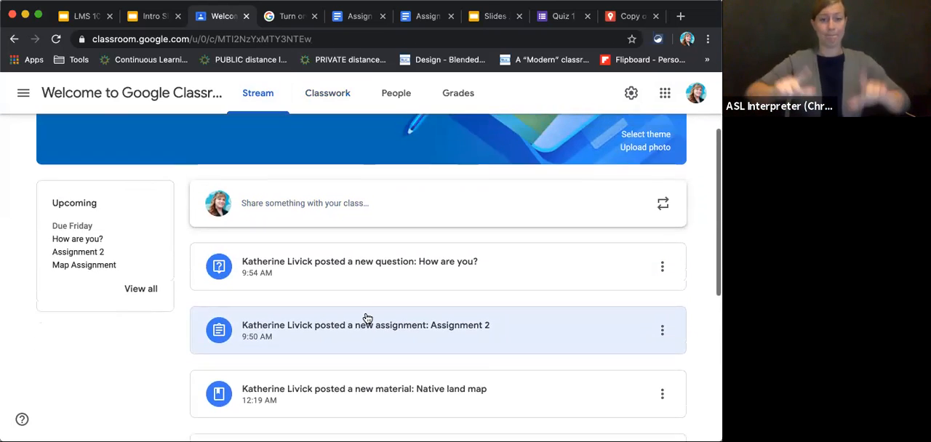
scroll(367, 318, "up", 3)
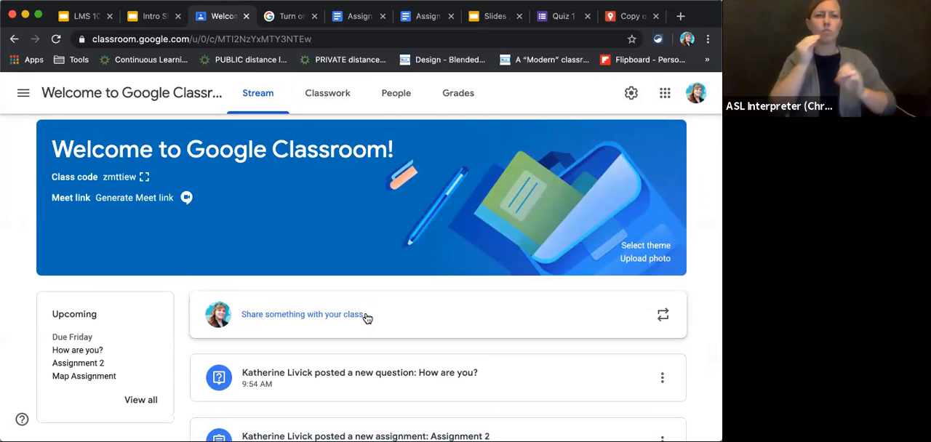
scroll(367, 319, "down", 3)
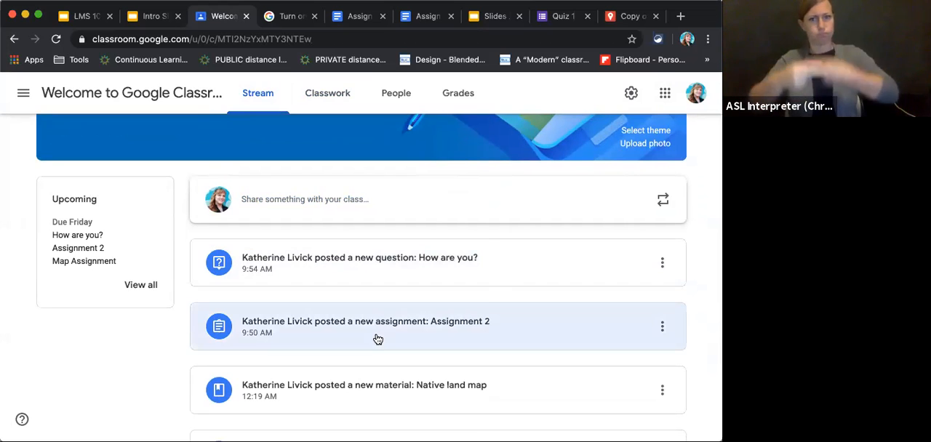
scroll(378, 339, "down", 6)
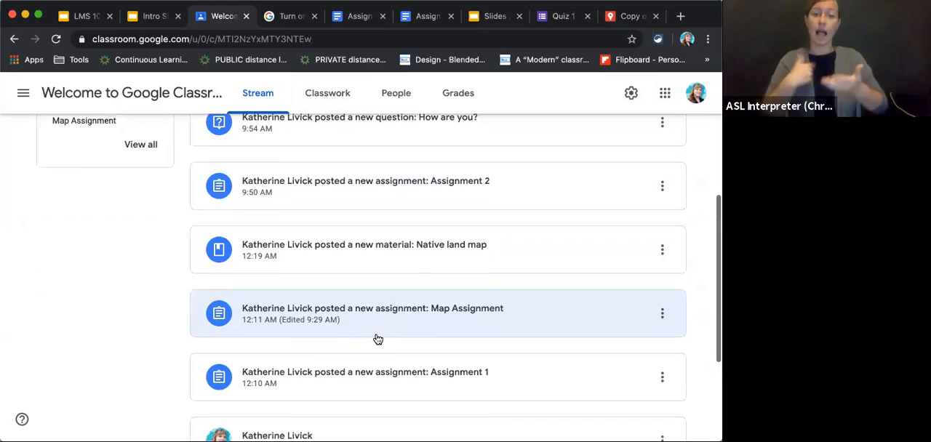
scroll(378, 339, "down", 3)
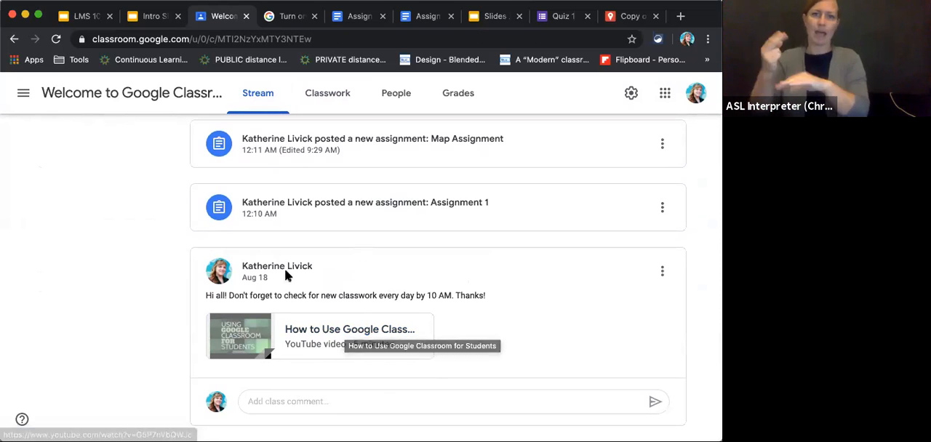
scroll(357, 275, "up", 3)
scroll(357, 274, "up", 5)
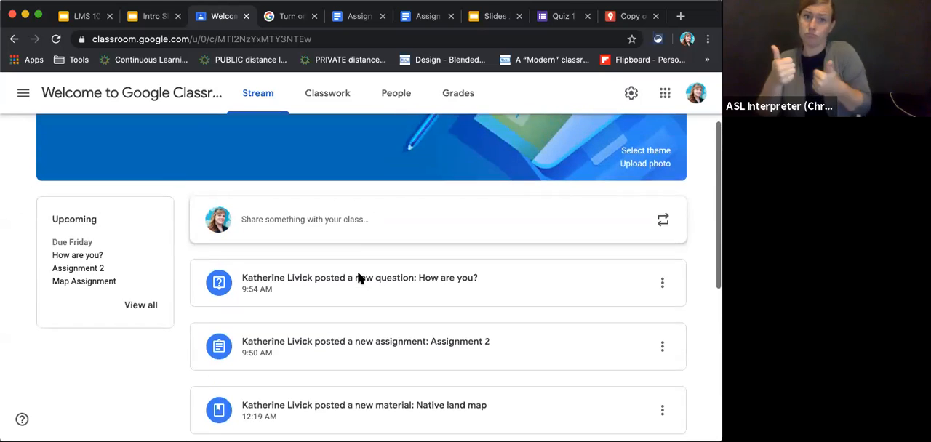
Go back to the classwork page and view a blank new material form, leaving without posting anything.
left_click(333, 97)
scroll(342, 299, "up", 1)
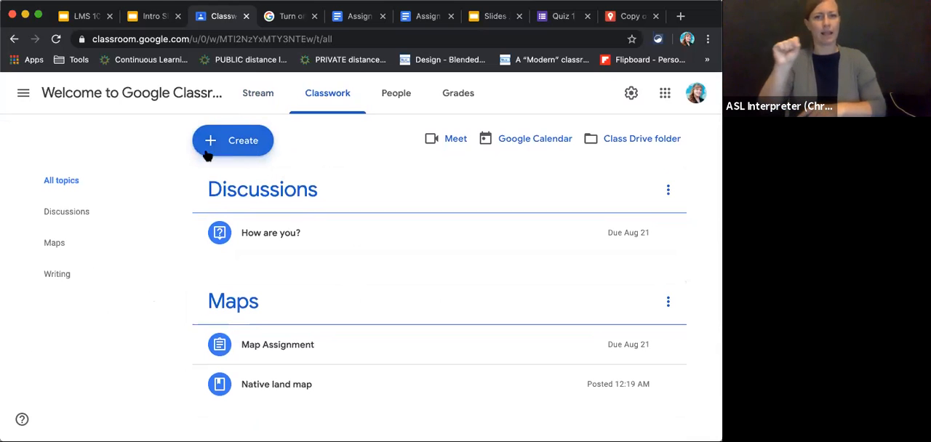
left_click(235, 151)
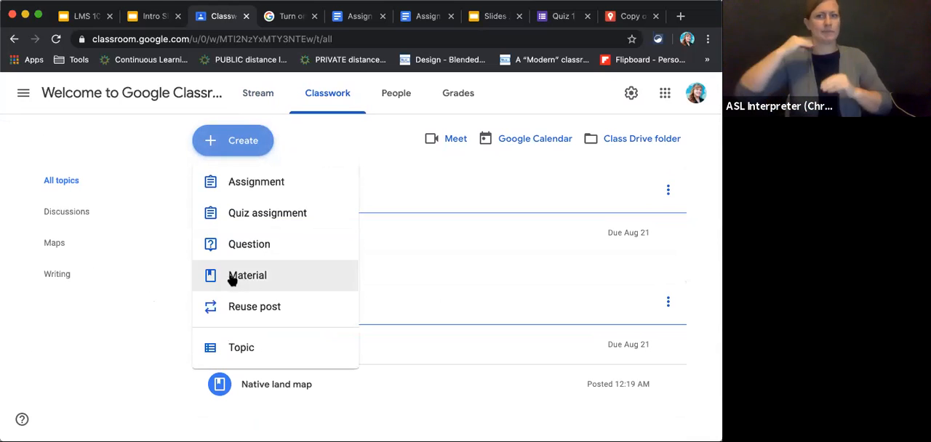
left_click(231, 277)
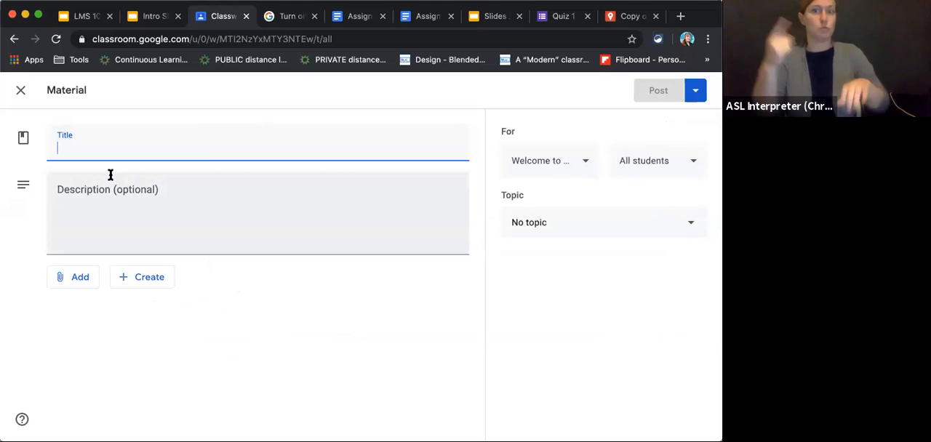
left_click(19, 95)
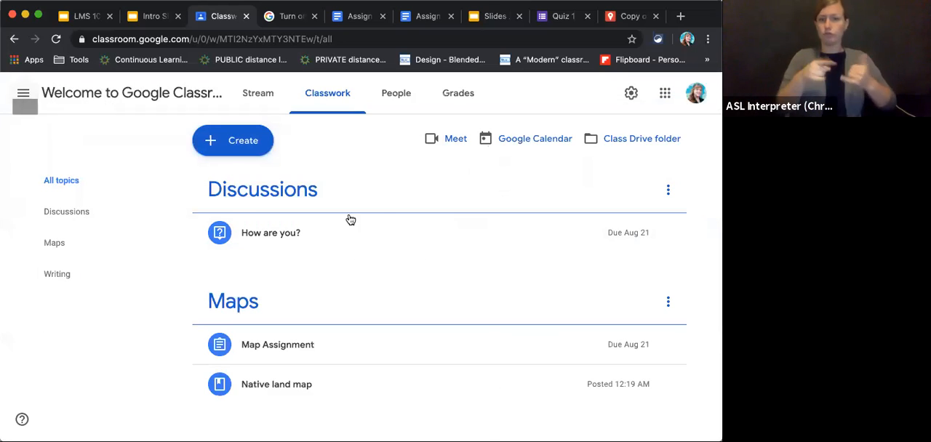
View the class selection for reusing an existing post, and leave it without choosing a class.
left_click(246, 154)
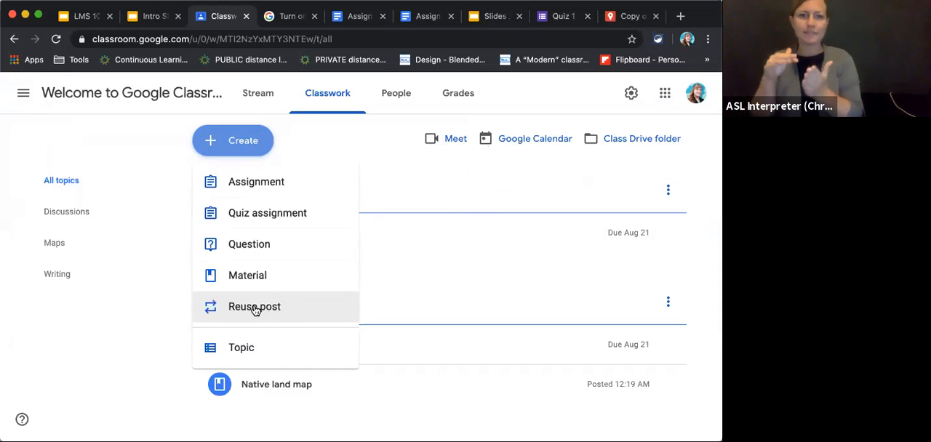
left_click(254, 308)
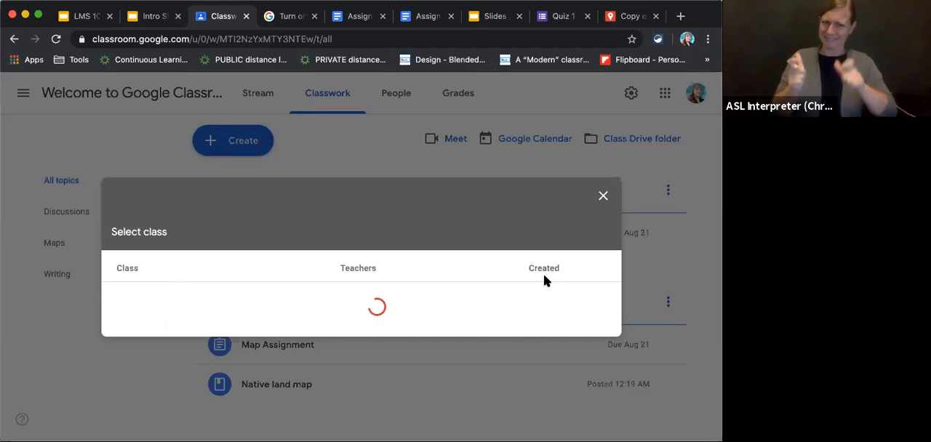
left_click(603, 199)
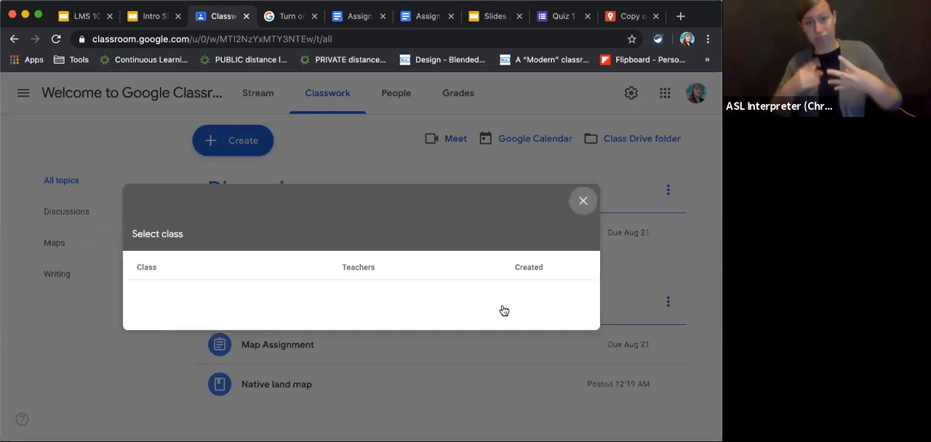
Add a classwork topic named Reading Assignment and look over the topics with their posts.
left_click(252, 149)
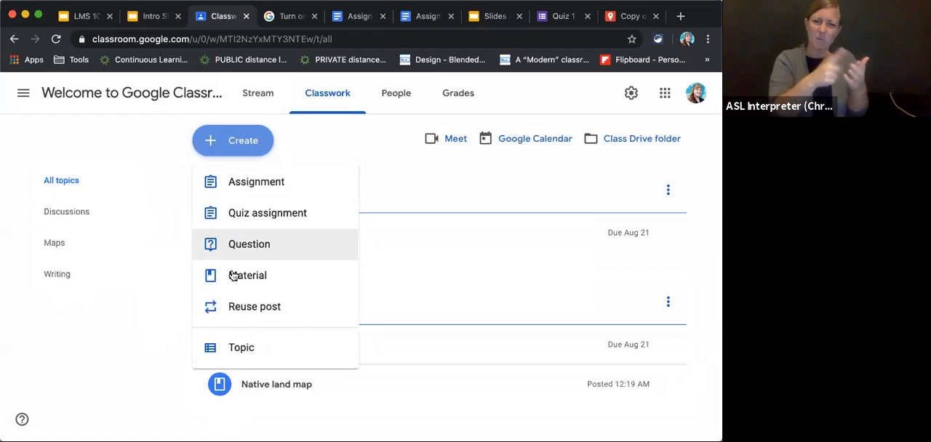
left_click(232, 349)
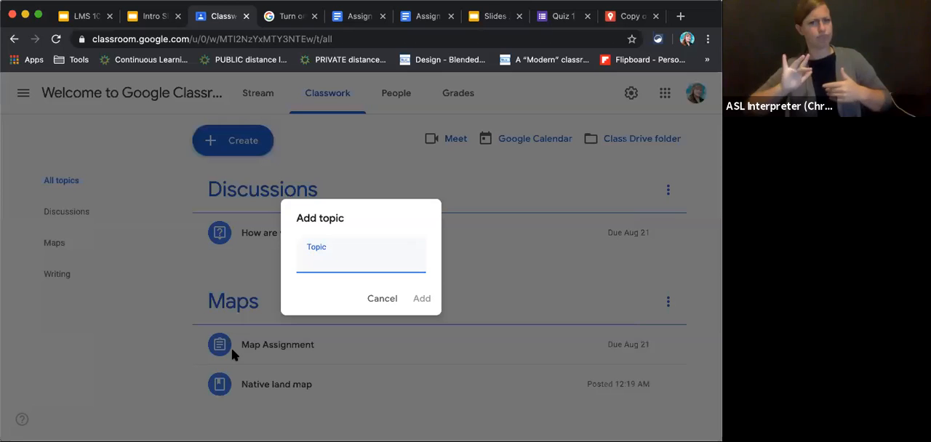
type("Redi")
key("BackSpace")
key("BackSpace")
key("BackSpace")
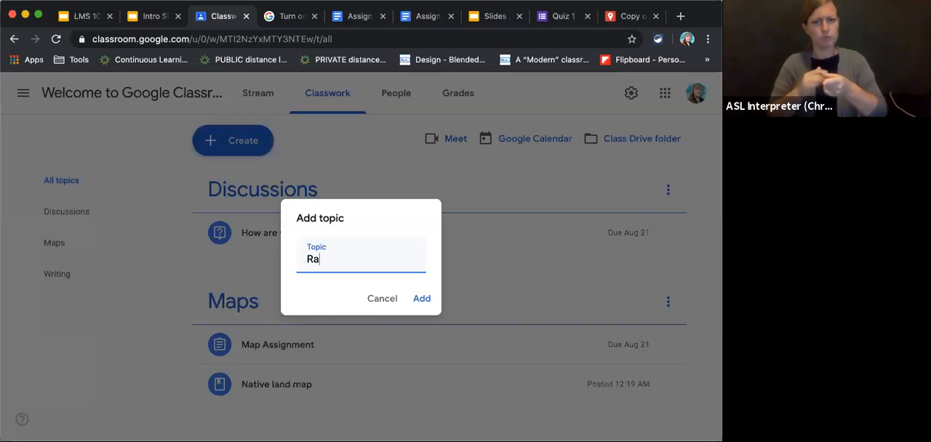
type("eading Assignment")
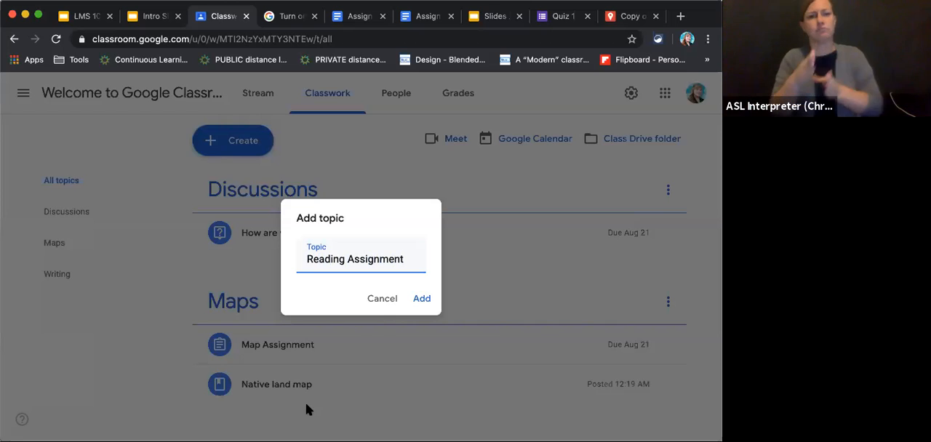
left_click(420, 300)
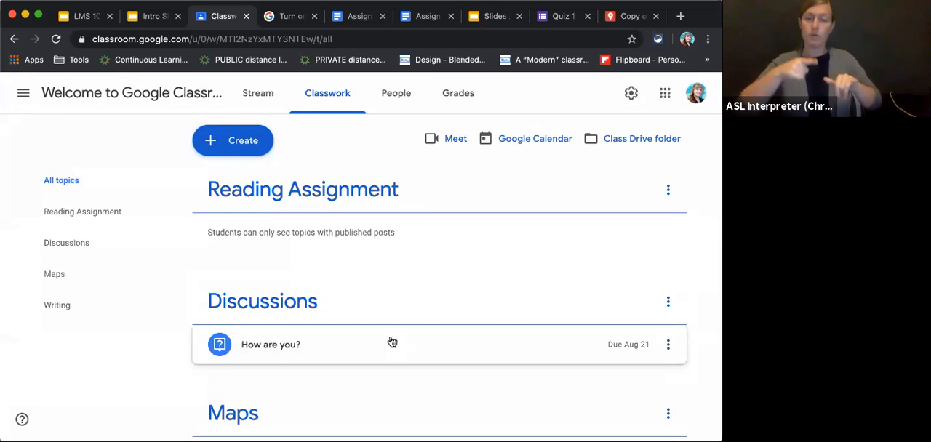
scroll(392, 342, "down", 5)
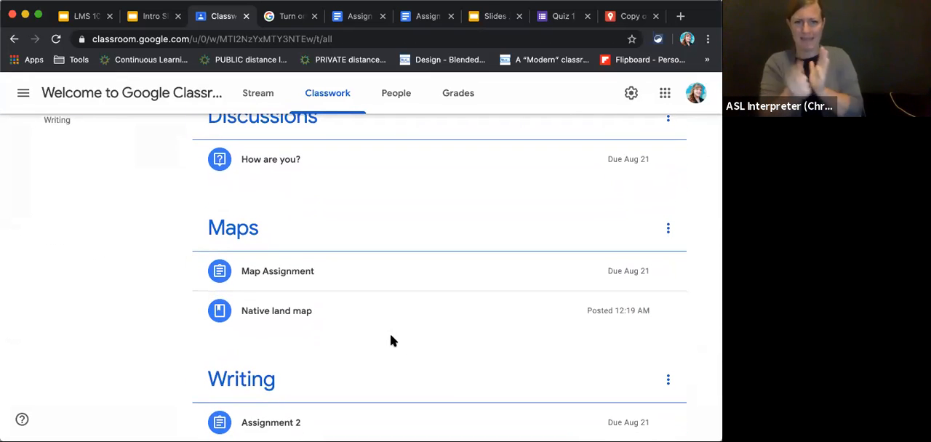
scroll(390, 341, "down", 3)
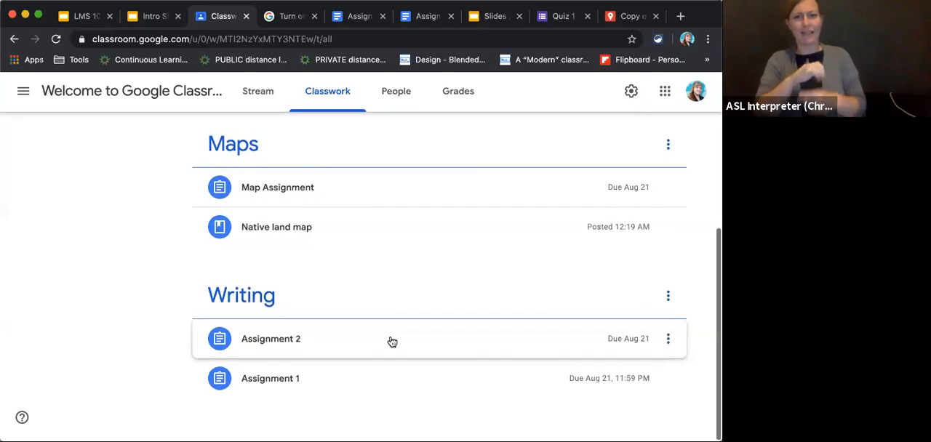
scroll(392, 341, "up", 5)
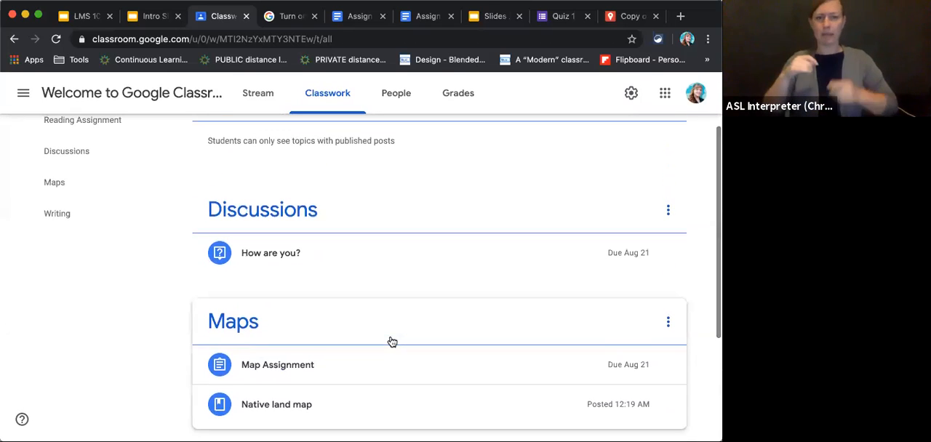
scroll(390, 342, "up", 2)
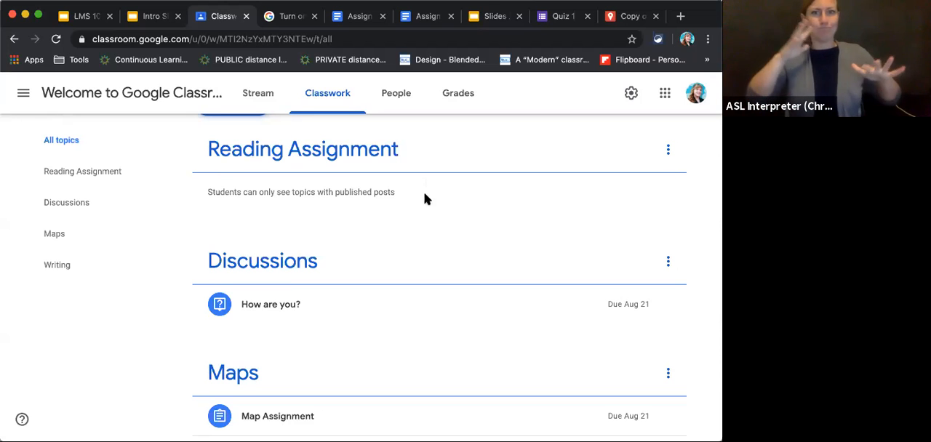
Switch to the LMS presentation in Google Slides and advance to the Resources slide.
left_click(151, 17)
left_click(86, 21)
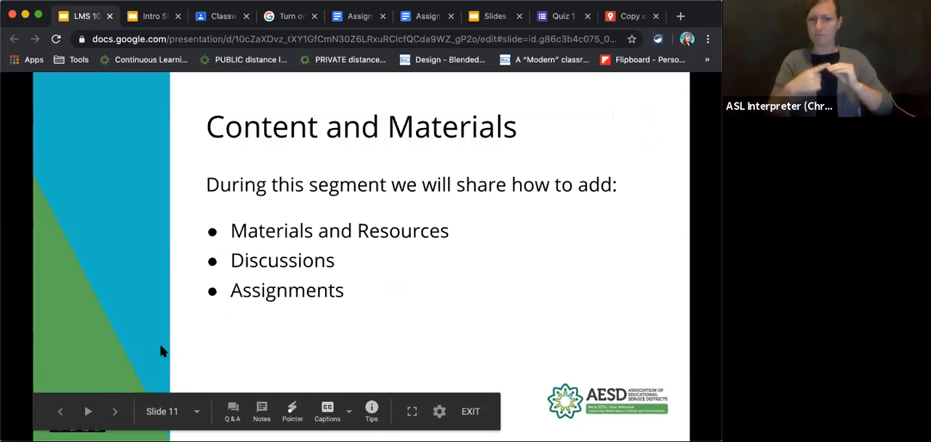
left_click(117, 415)
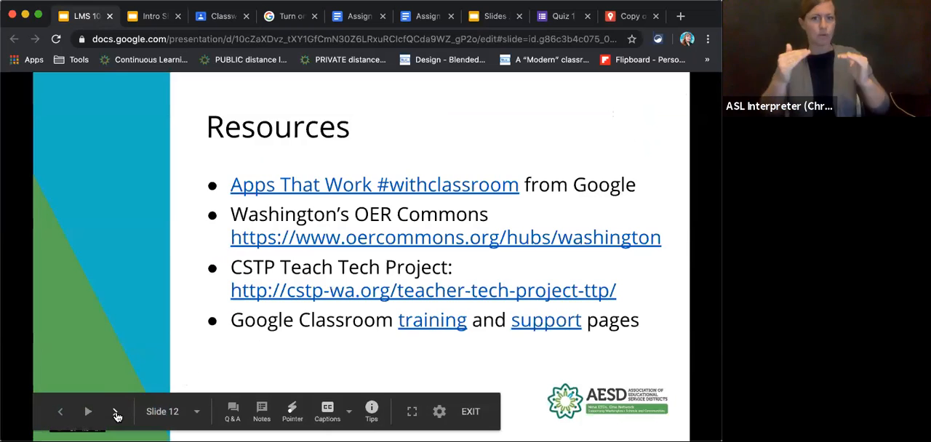